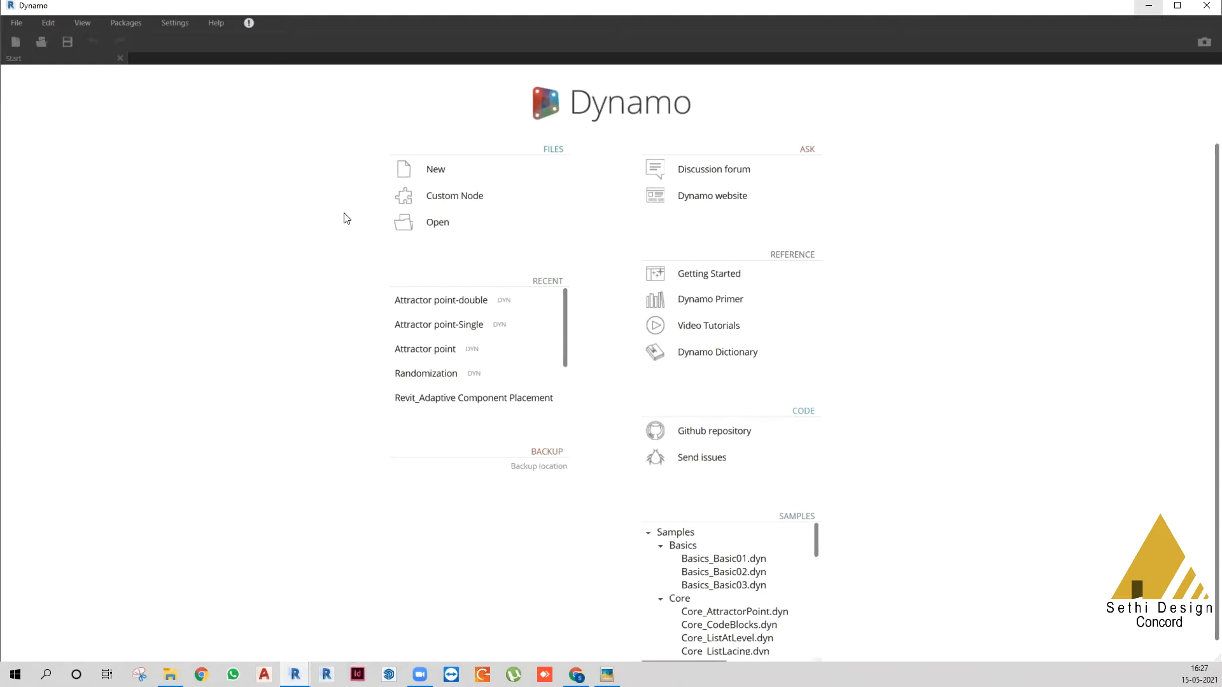
# - Create a new graph and add a Point.ByCoordinates node to the workspace
pyautogui.click(440, 170)
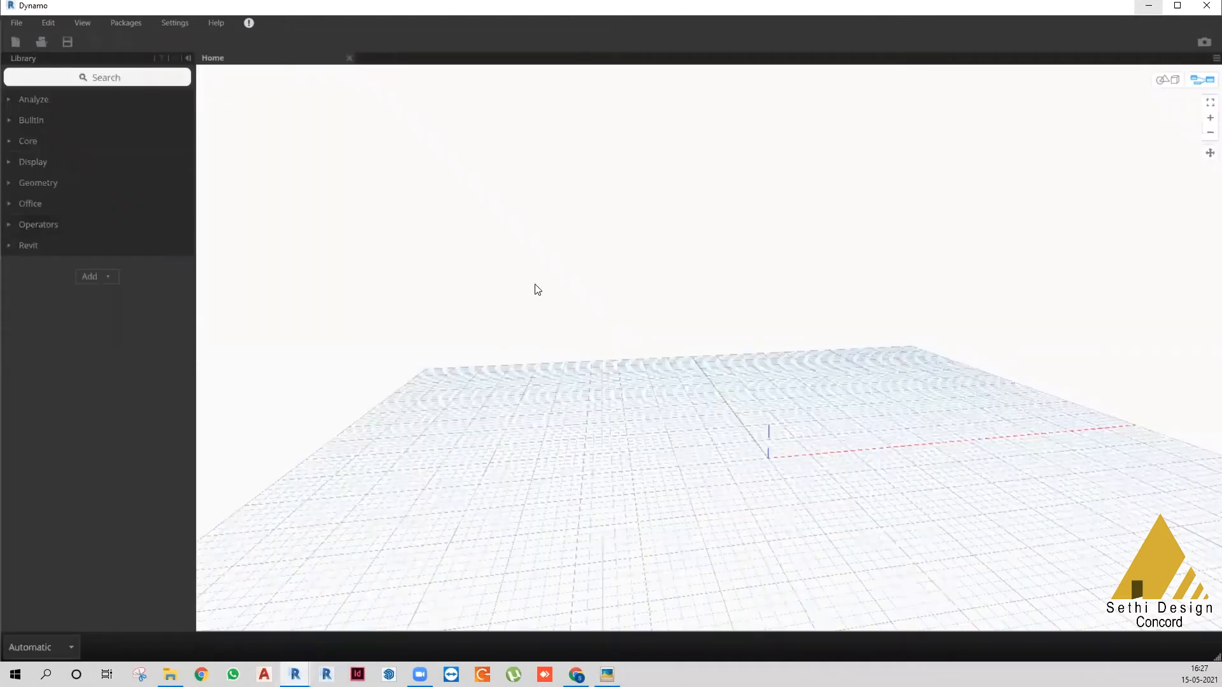
pyautogui.click(158, 80)
pyautogui.write('poijnt')
pyautogui.hotkey('ctrl', 'a')
pyautogui.write('point')
pyautogui.press('Return')
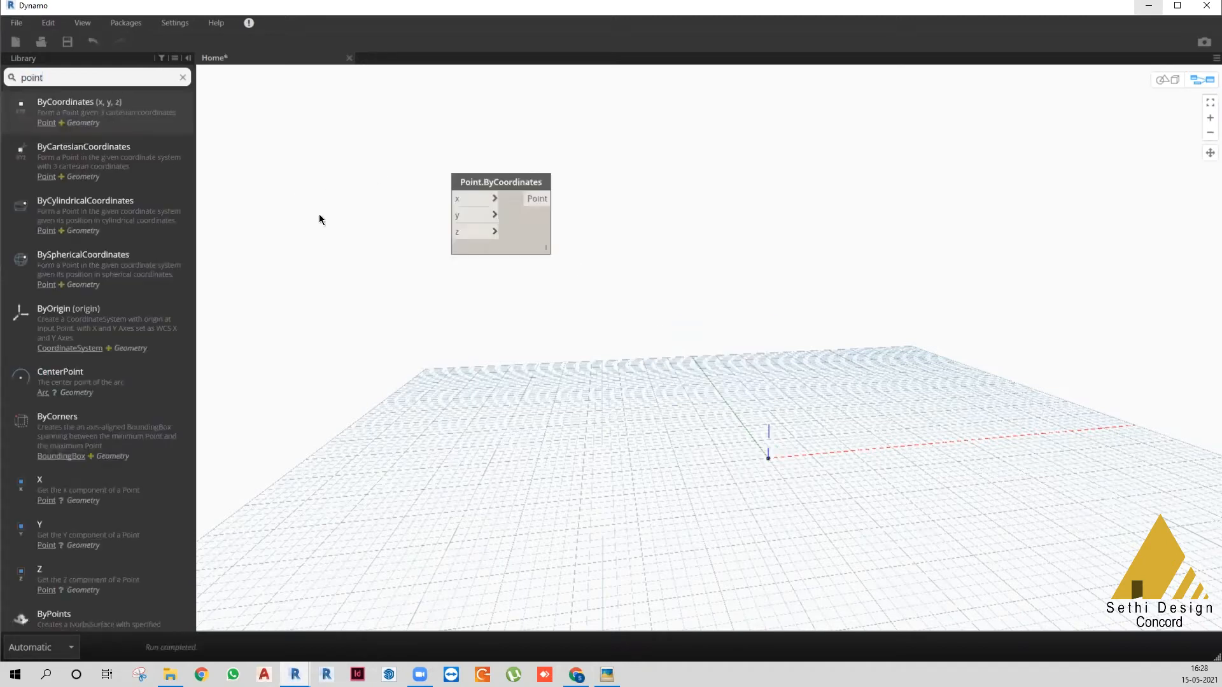
# - Add a Code Block with the range 0..50..5, connect it to the point node's x input, and pin the node's output list open
pyautogui.doubleClick(323, 189)
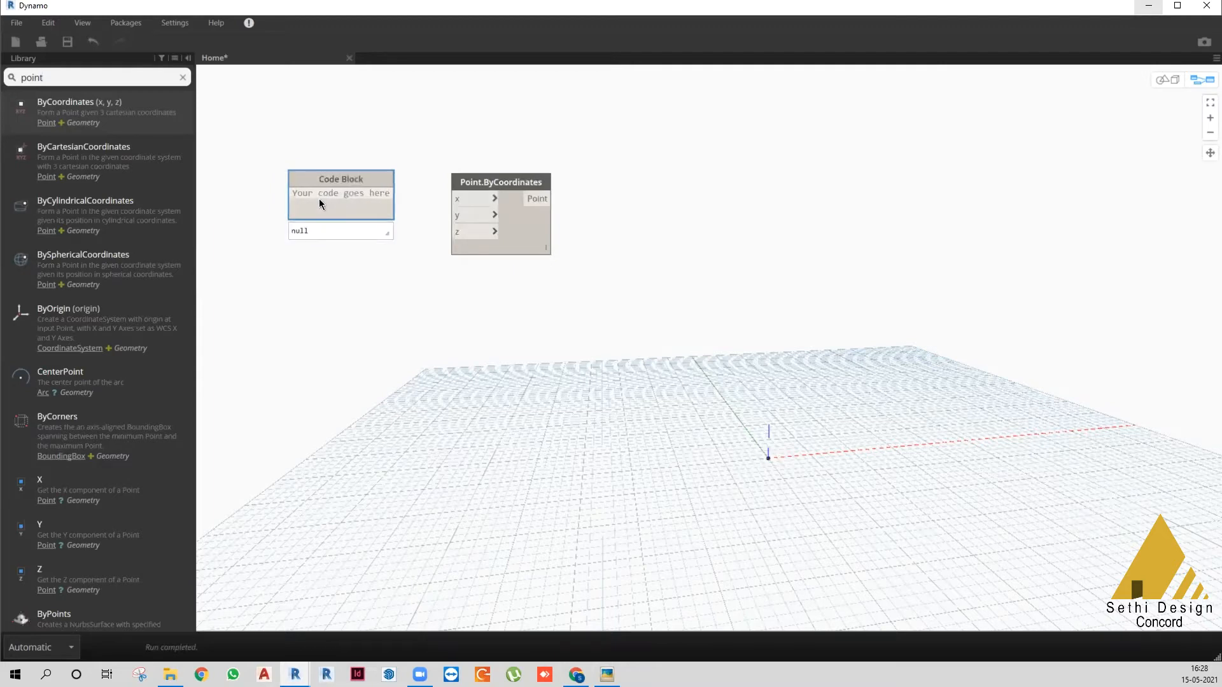
pyautogui.click(311, 190)
pyautogui.write('0')
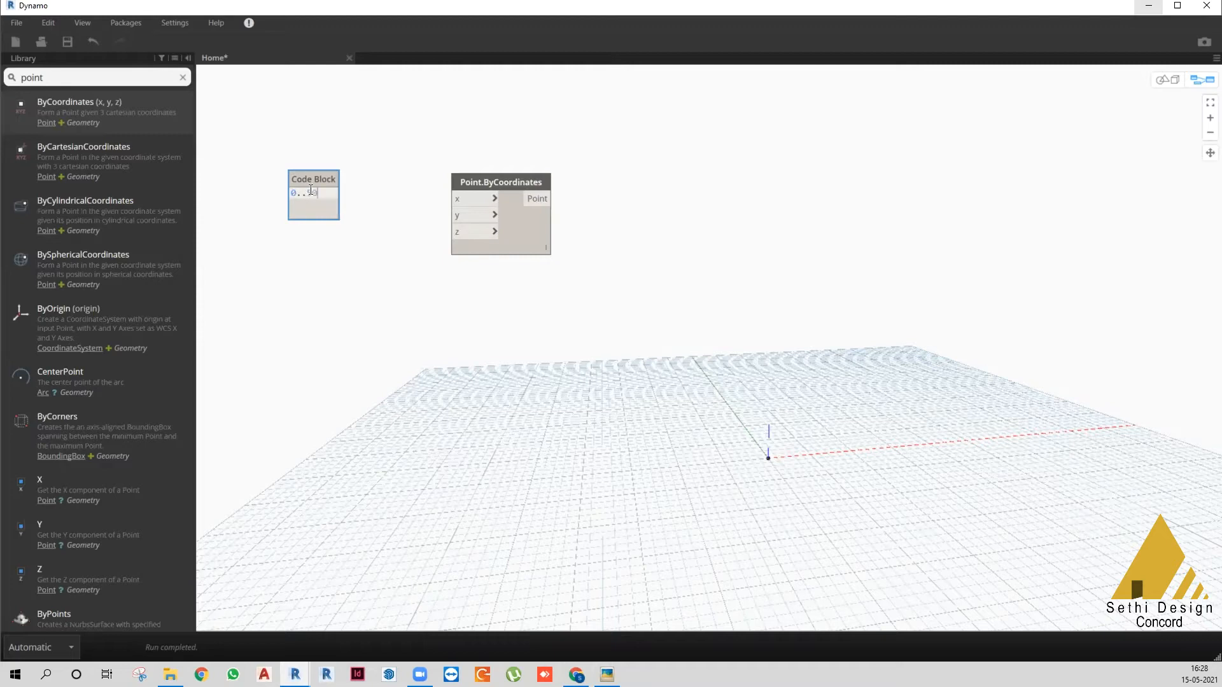
pyautogui.write('..50..5')
pyautogui.click(343, 212)
pyautogui.click(349, 193)
pyautogui.click(453, 199)
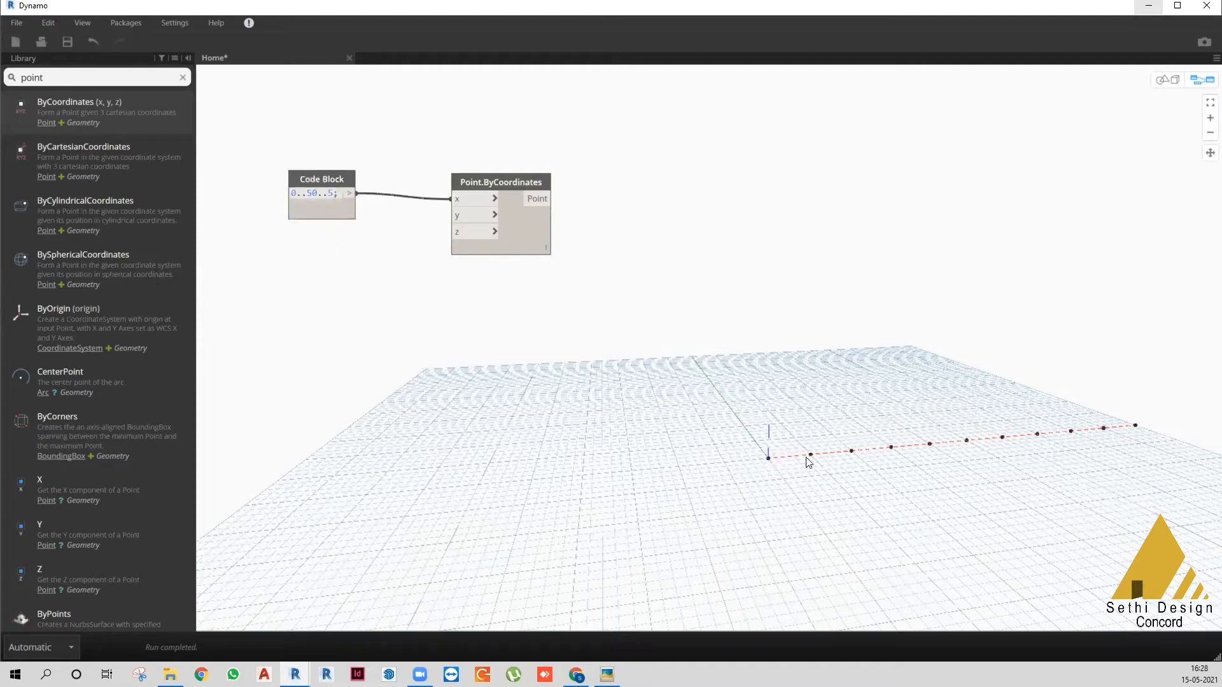
pyautogui.moveTo(515, 235)
pyautogui.click(543, 269)
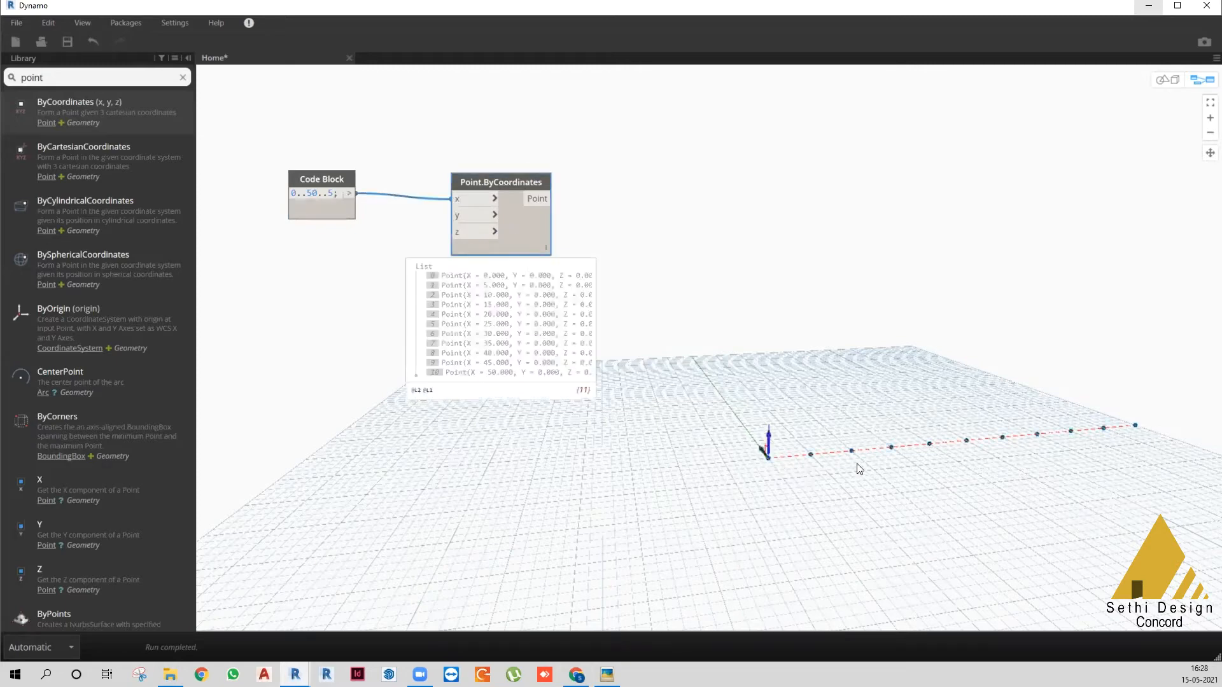
# - Connect the Code Block range to the y input as well and set the point node's lacing to cross product
pyautogui.moveTo(349, 194); pyautogui.dragTo(457, 215)
pyautogui.click(399, 308)
pyautogui.rightClick(523, 231)
pyautogui.moveTo(571, 296)
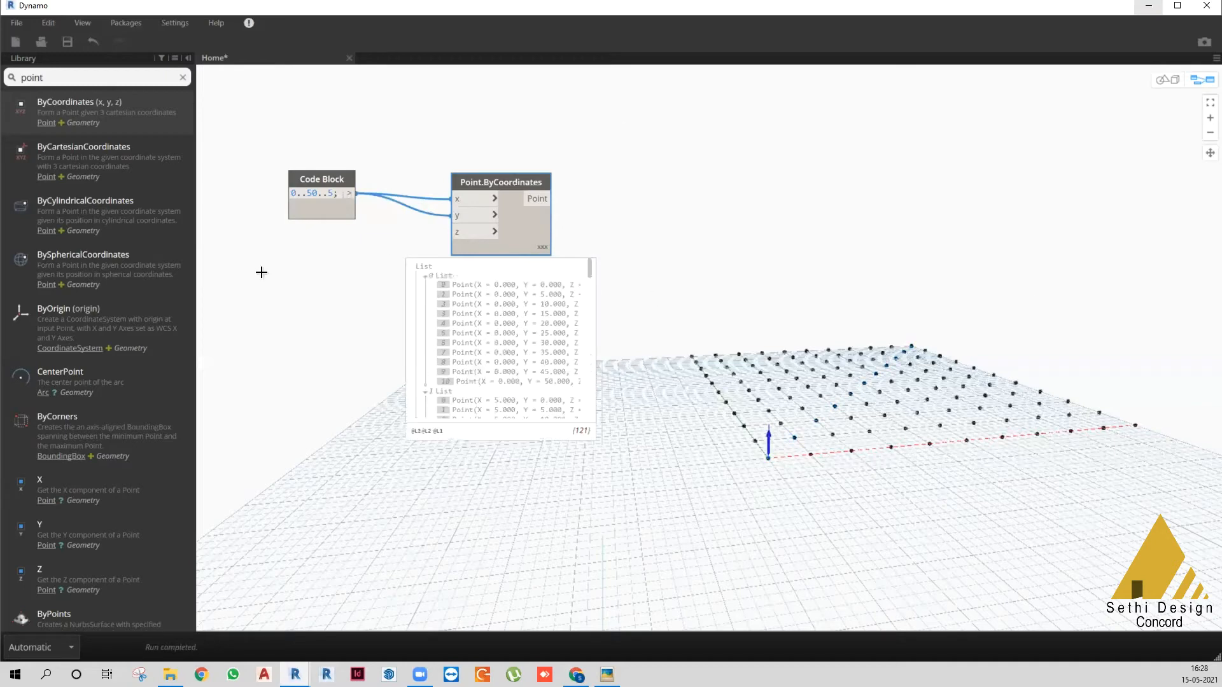
# - Group the Code Block and Point.ByCoordinates nodes and title the group Grid
pyautogui.rightClick(511, 229)
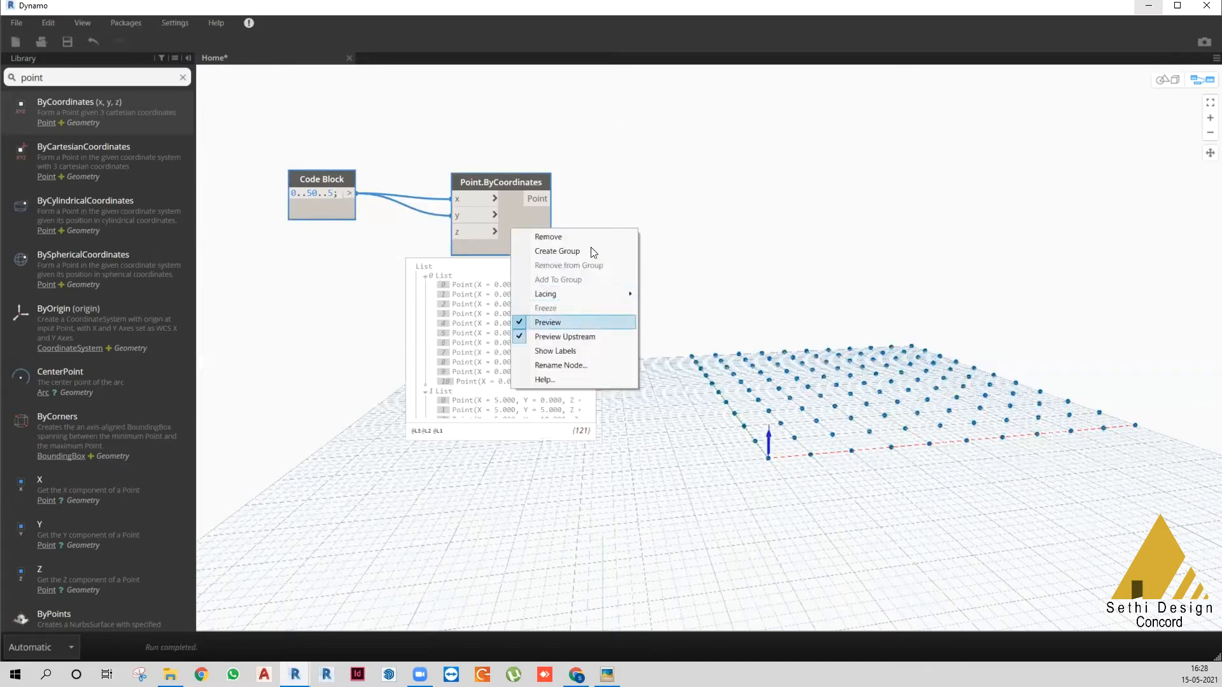
pyautogui.doubleClick(383, 138)
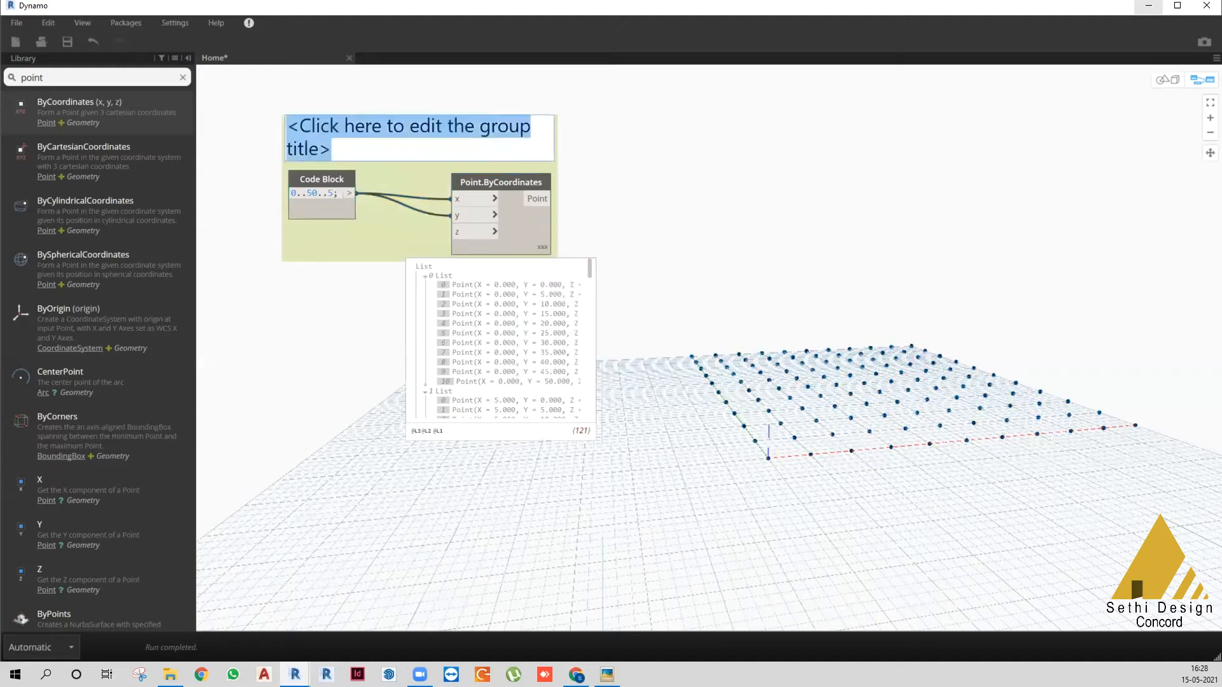
pyautogui.write('grud')
pyautogui.hotkey('ctrl', 'a')
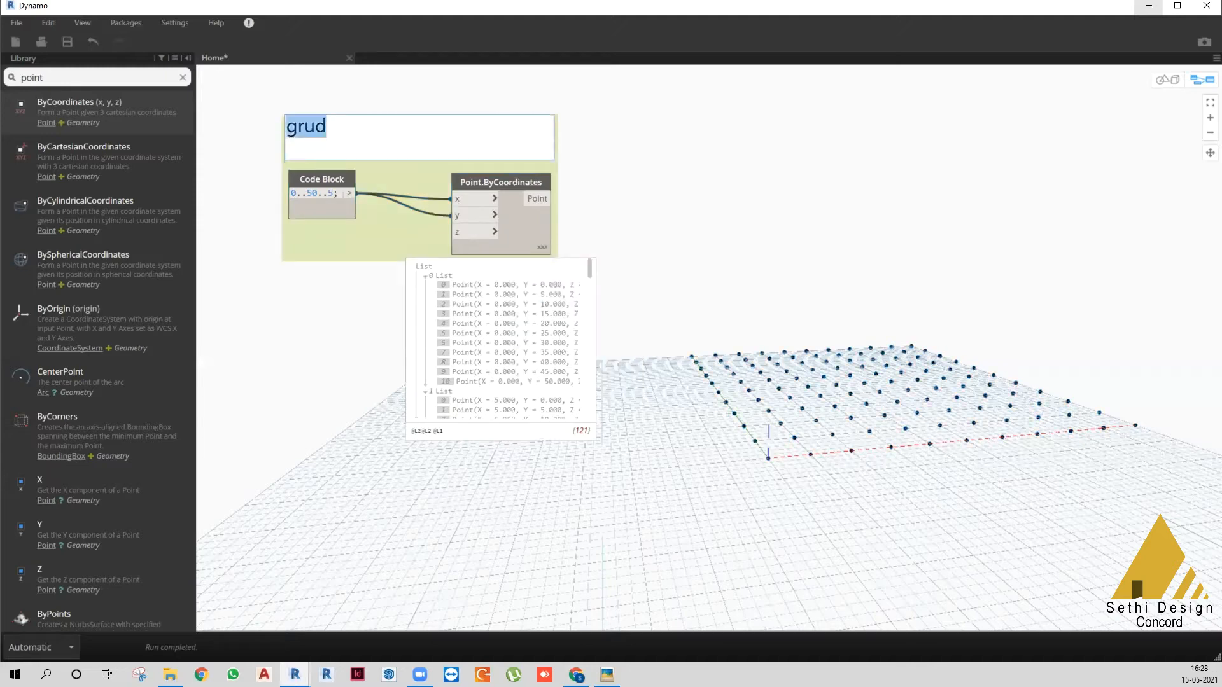
pyautogui.write('grid')
pyautogui.moveTo(297, 127); pyautogui.dragTo(285, 128)
pyautogui.write('G')
# - Set the end of the Code Block range to 25, making it 0..25..5
pyautogui.moveTo(317, 193); pyautogui.dragTo(298, 194)
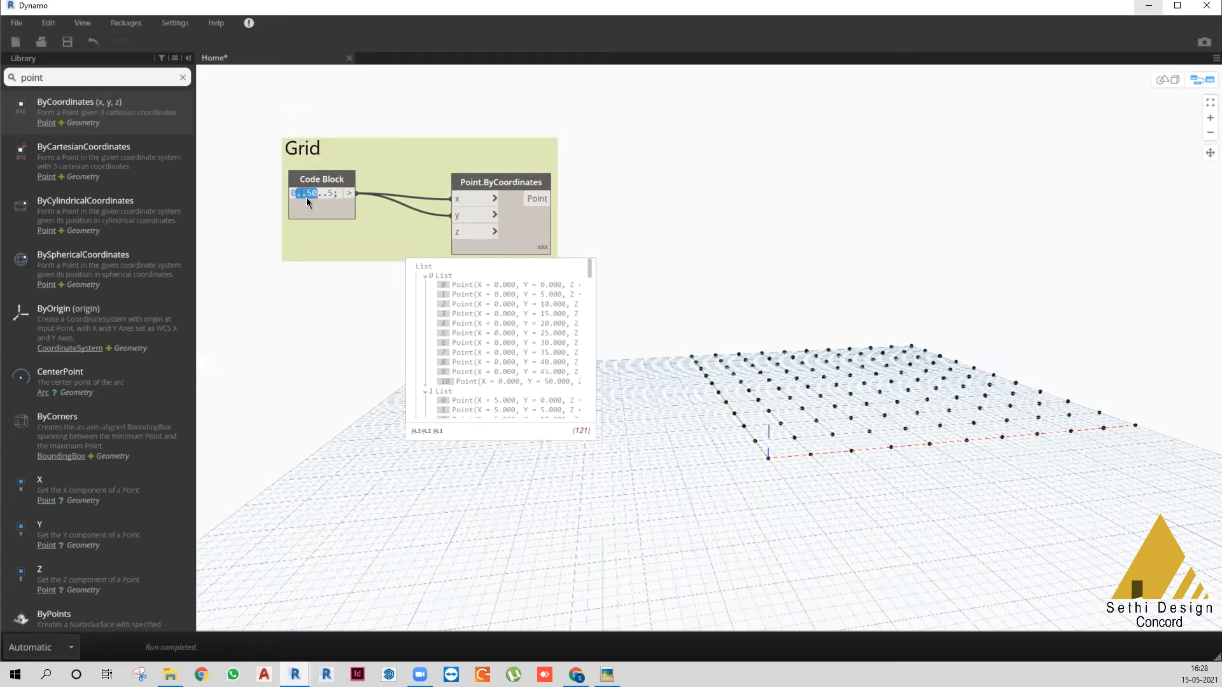
pyautogui.write('25')
pyautogui.click(268, 360)
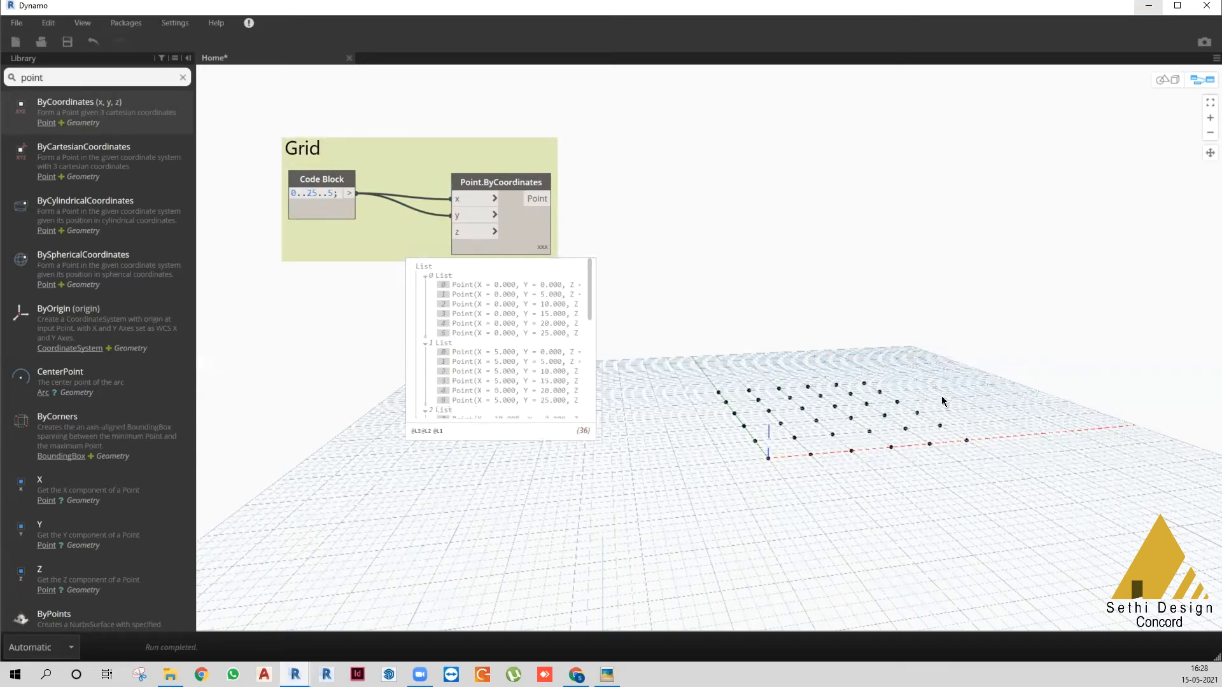
# - Set the Code Block range in the Grid group to 0..50..5
pyautogui.click(1207, 86)
pyautogui.moveTo(821, 373)
pyautogui.mouseDown(button='right')
pyautogui.moveTo(735, 269)
pyautogui.moveTo(842, 321)
pyautogui.moveTo(828, 306)
pyautogui.mouseUp(button='right')
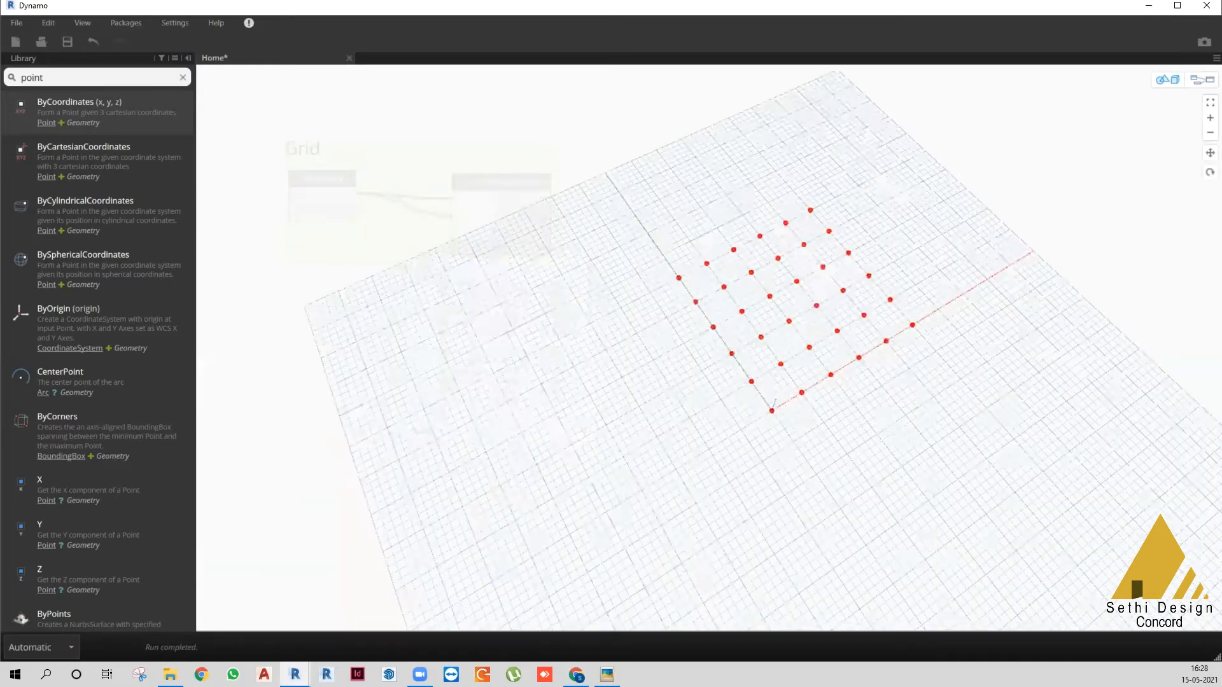
pyautogui.click(1200, 81)
pyautogui.click(1167, 82)
pyautogui.moveTo(774, 271); pyautogui.dragTo(864, 405, button='middle')
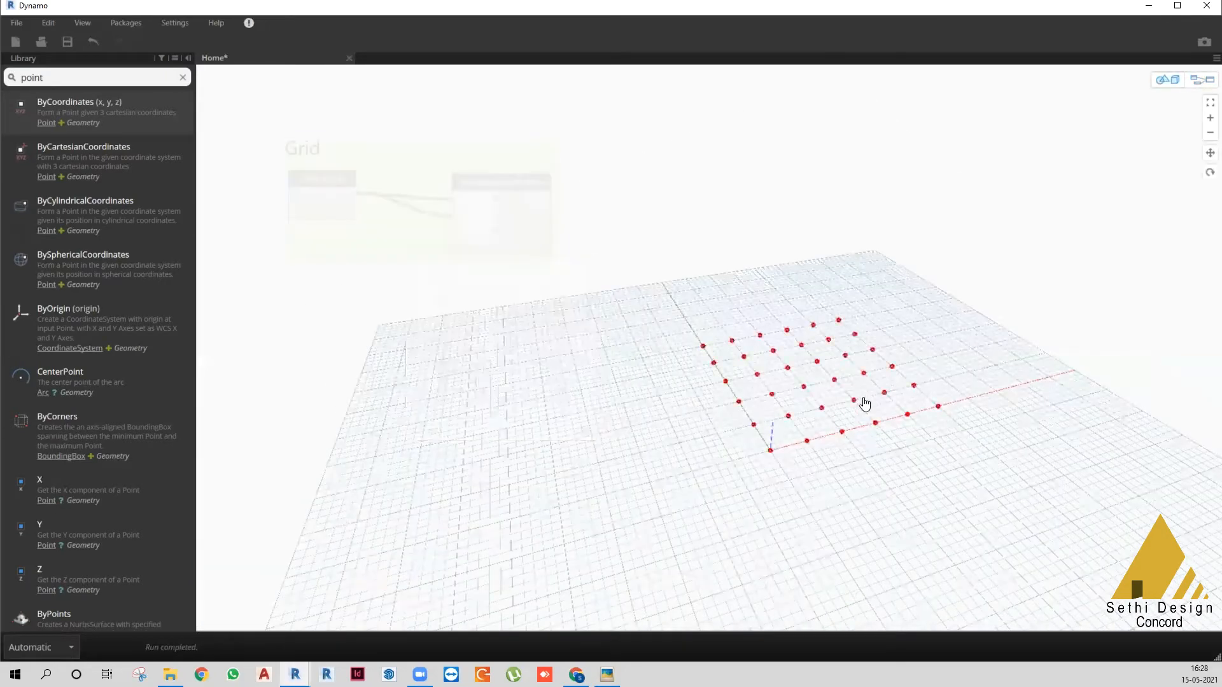
pyautogui.click(1198, 83)
pyautogui.click(316, 195)
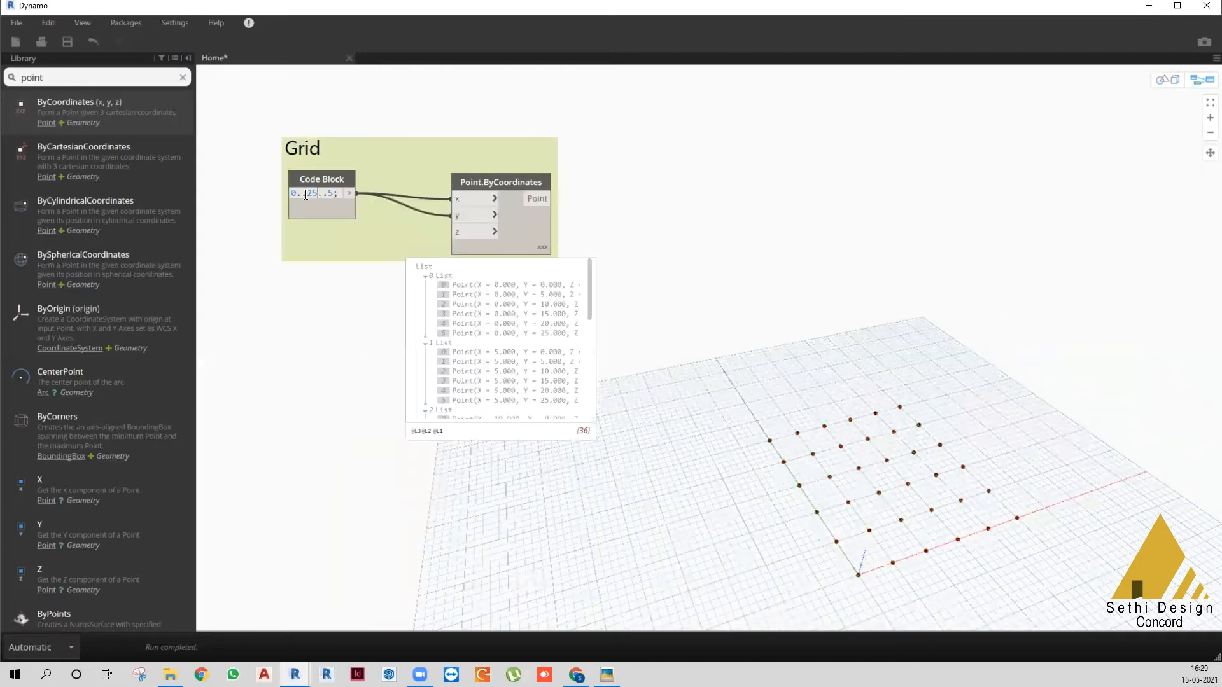
pyautogui.doubleClick(309, 194)
pyautogui.write('50')
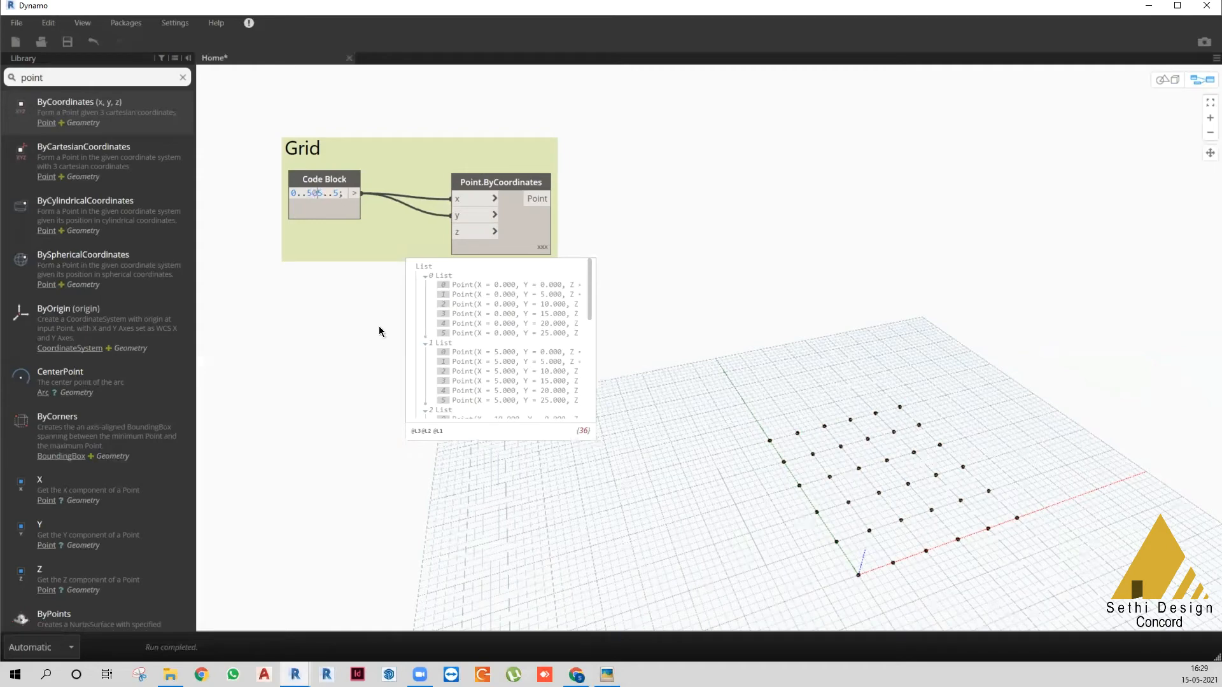
pyautogui.click(338, 492)
# - Duplicate the Point.ByCoordinates node, place the copy below the Grid group, and disconnect its x and y inputs
pyautogui.doubleClick(338, 540)
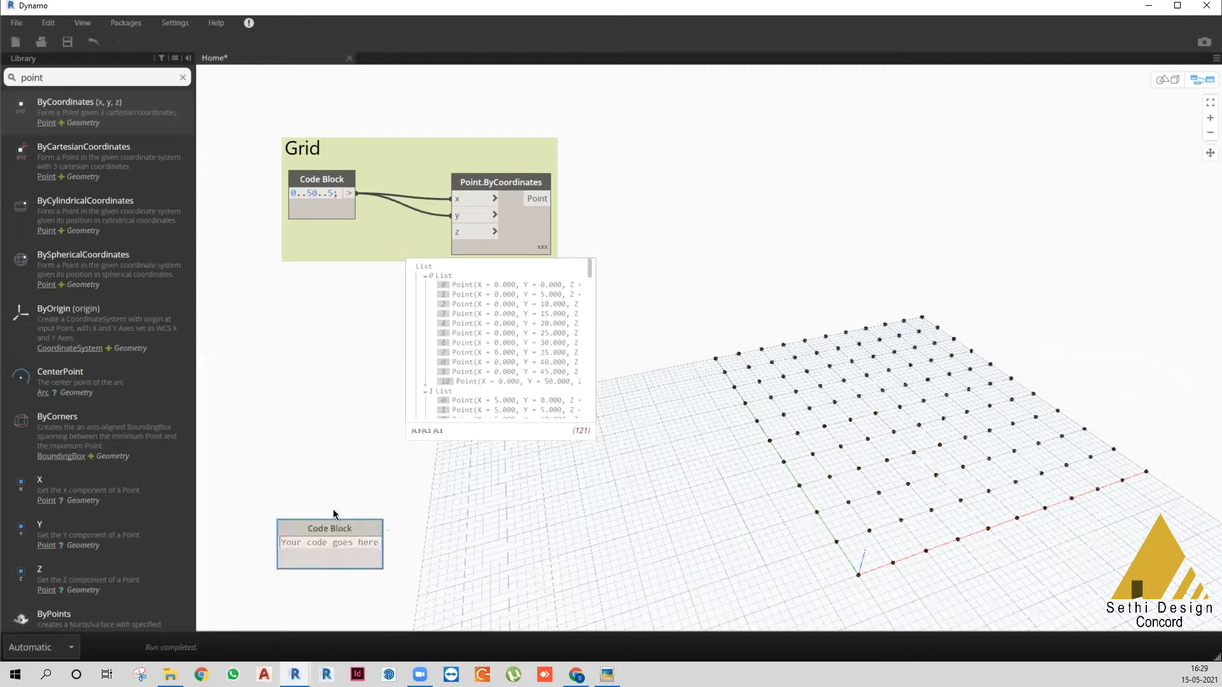
pyautogui.moveTo(287, 518); pyautogui.dragTo(327, 516)
pyautogui.click(499, 185)
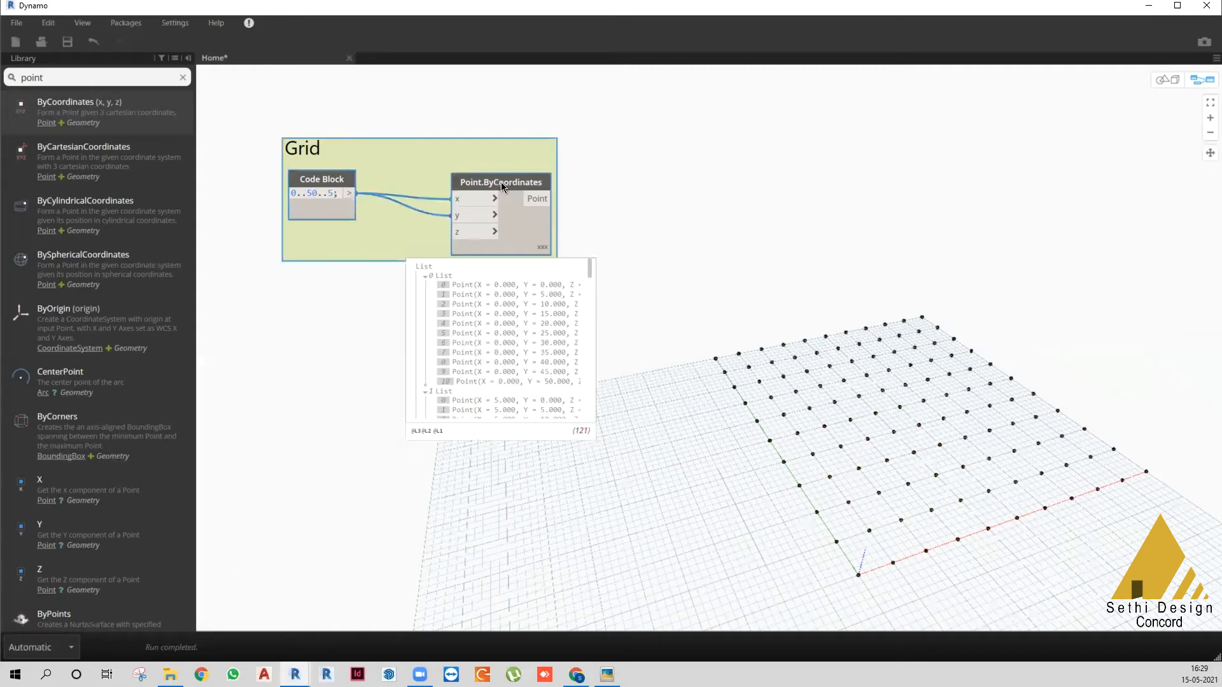
pyautogui.click(572, 185)
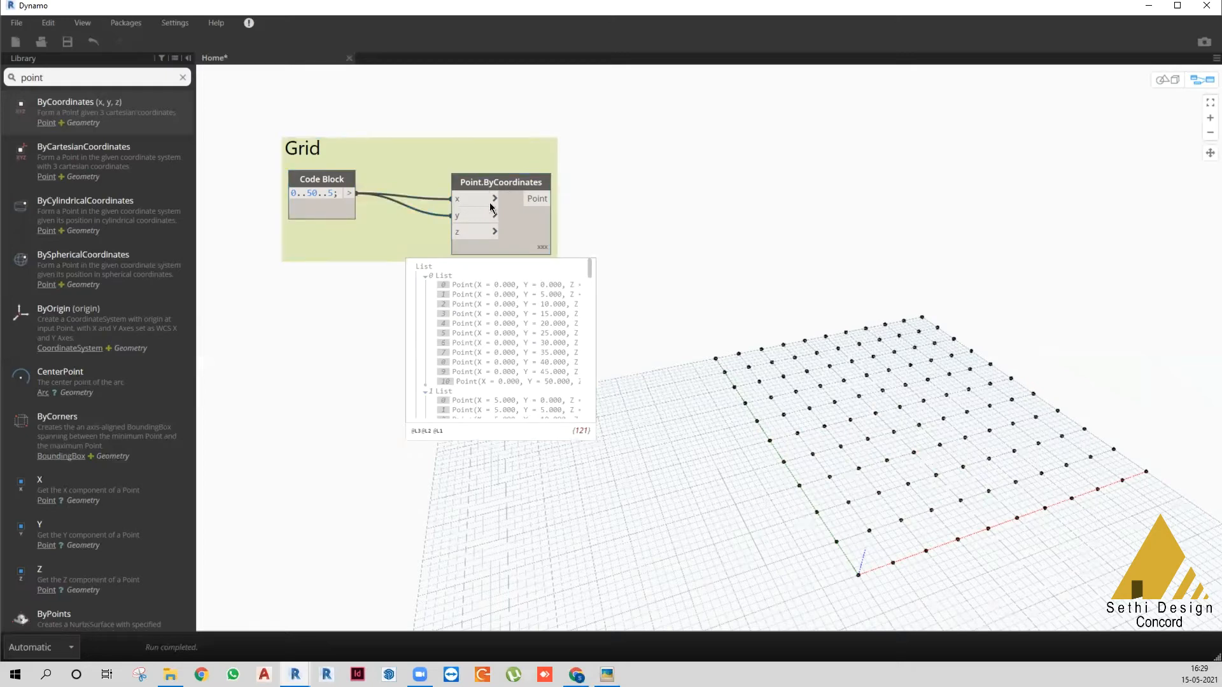
pyautogui.hotkey('ctrl', 'v')
pyautogui.moveTo(612, 194); pyautogui.dragTo(509, 485)
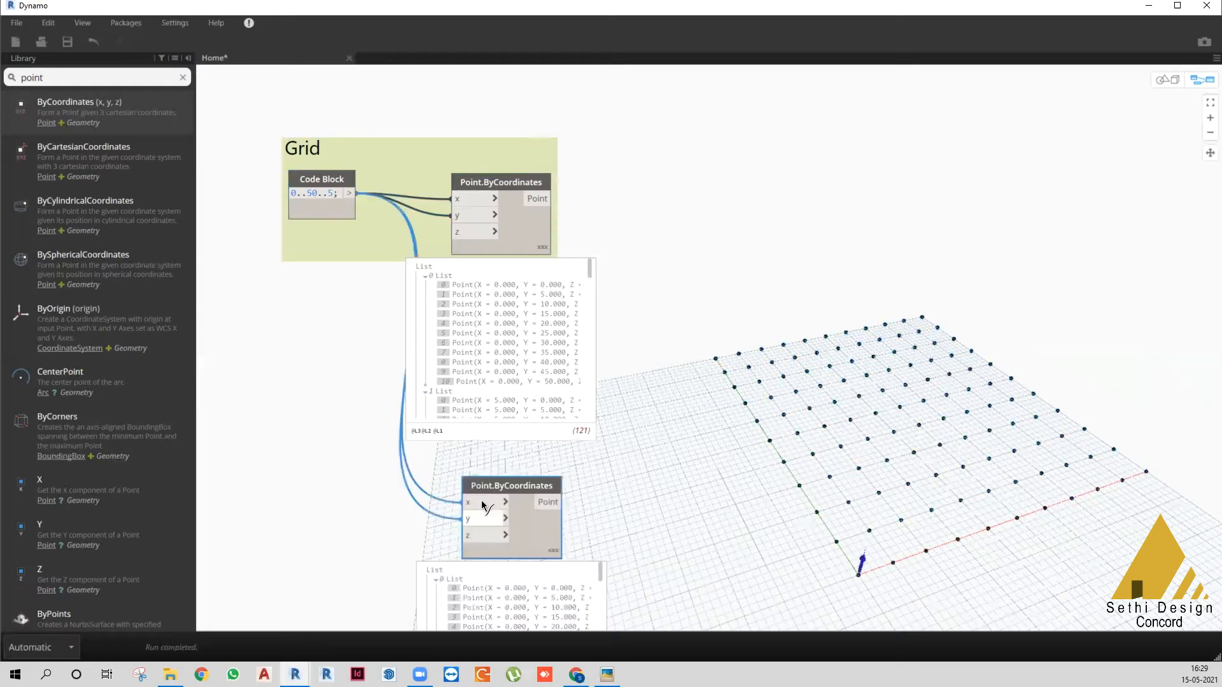
pyautogui.click(472, 518)
pyautogui.click(316, 490)
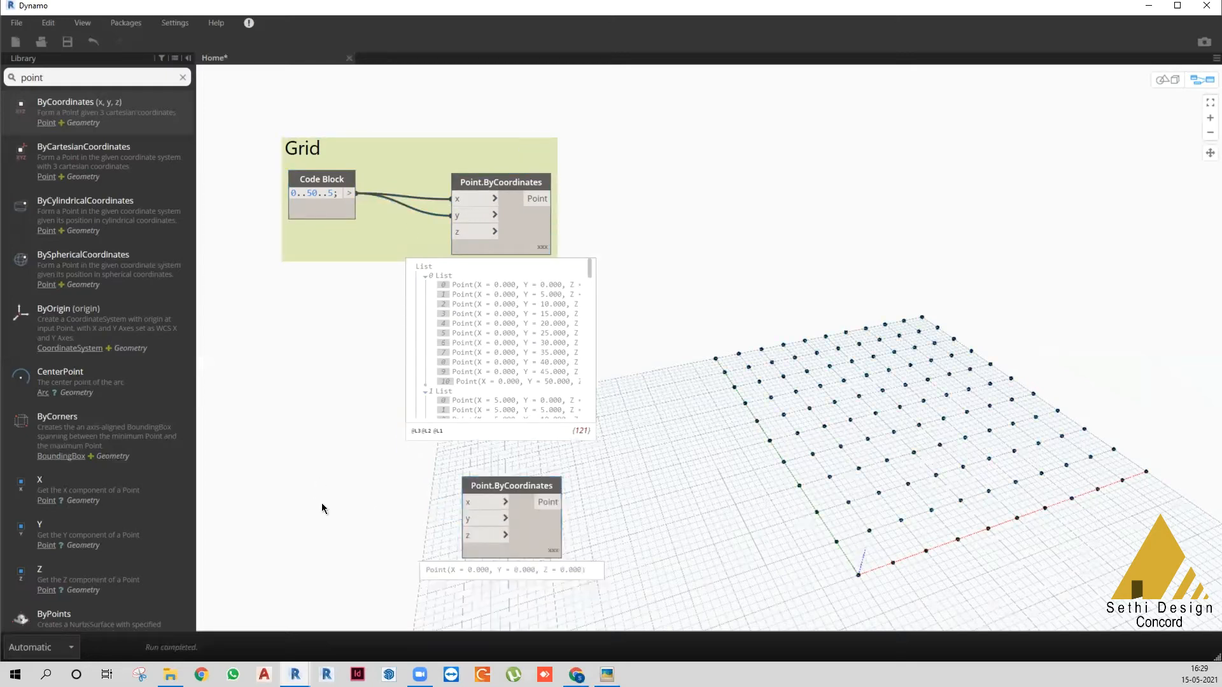
# - Add an Integer Slider beside the copied point node and set its maximum to 50
pyautogui.click(112, 72)
pyautogui.write('slider')
pyautogui.click(63, 148)
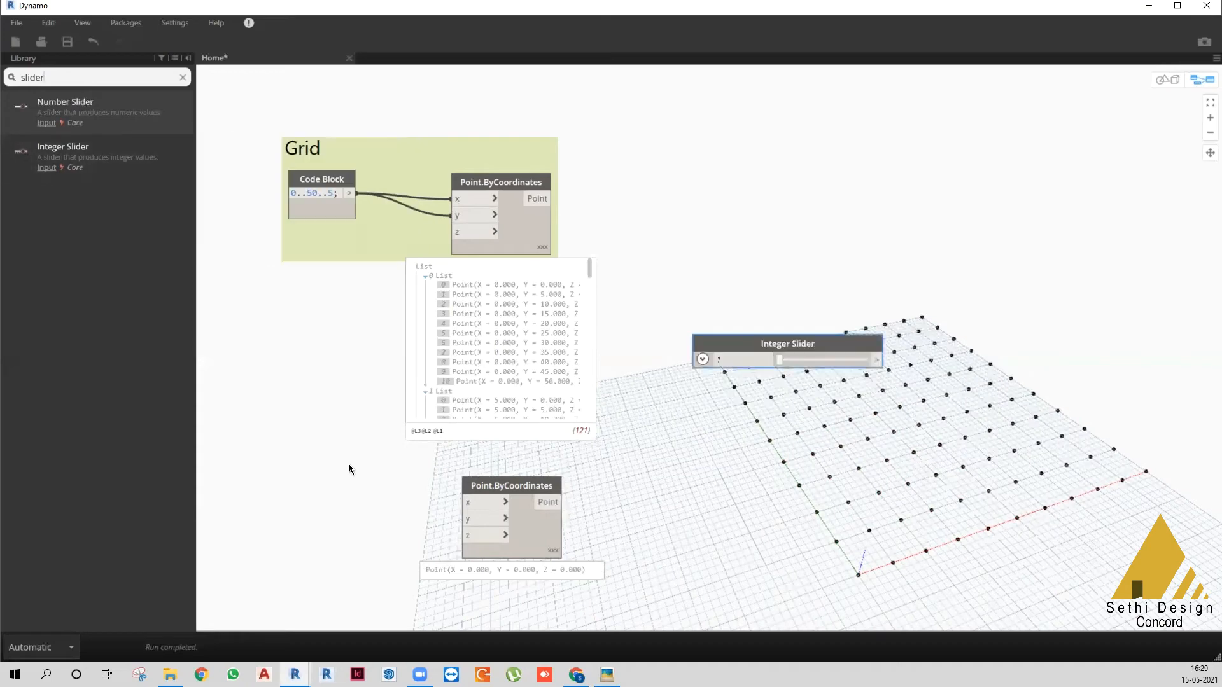
pyautogui.click(230, 492)
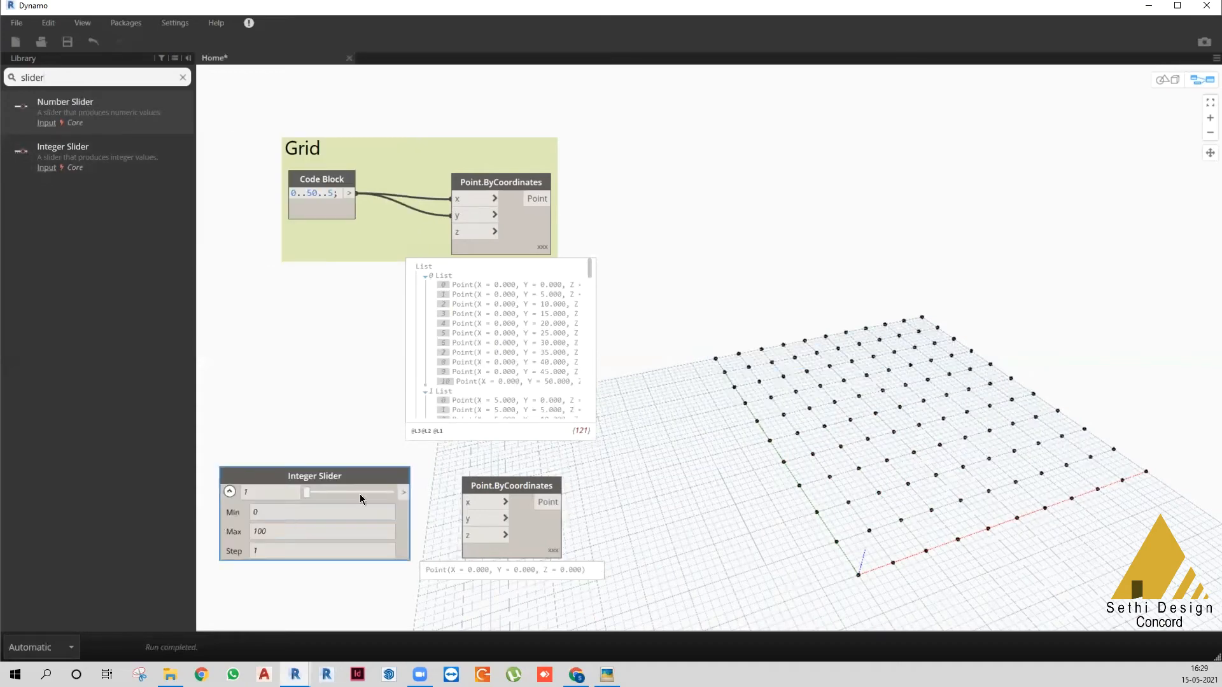
pyautogui.write('50')
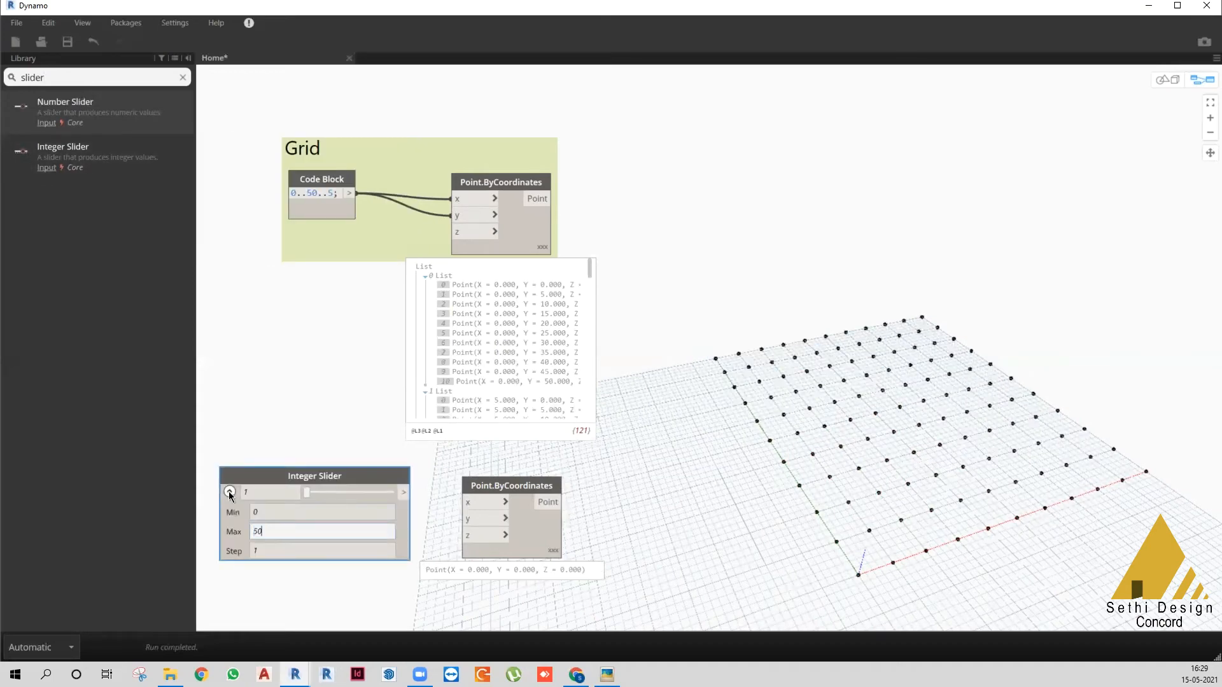
pyautogui.click(230, 492)
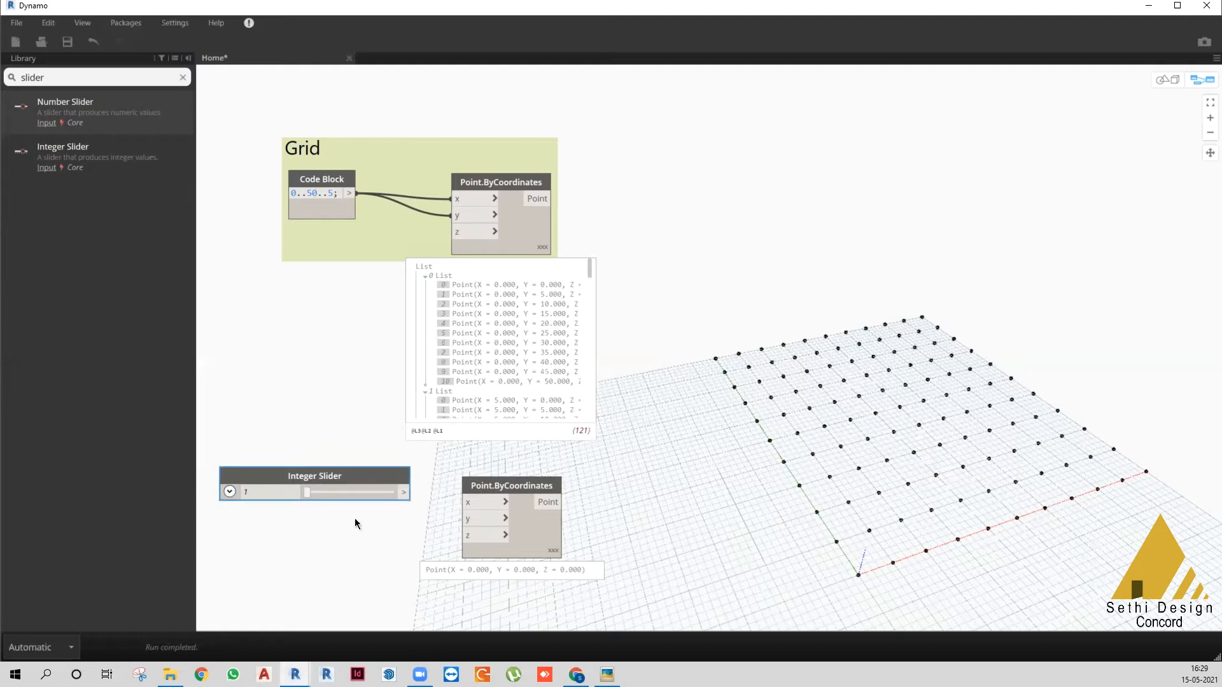
# - Duplicate the Integer Slider below the first one and connect the two sliders to the copied point node's x and y inputs
pyautogui.hotkey('ctrl', 'v')
pyautogui.moveTo(382, 525); pyautogui.dragTo(360, 519)
pyautogui.click(404, 493)
pyautogui.click(483, 502)
pyautogui.click(396, 538)
pyautogui.click(467, 519)
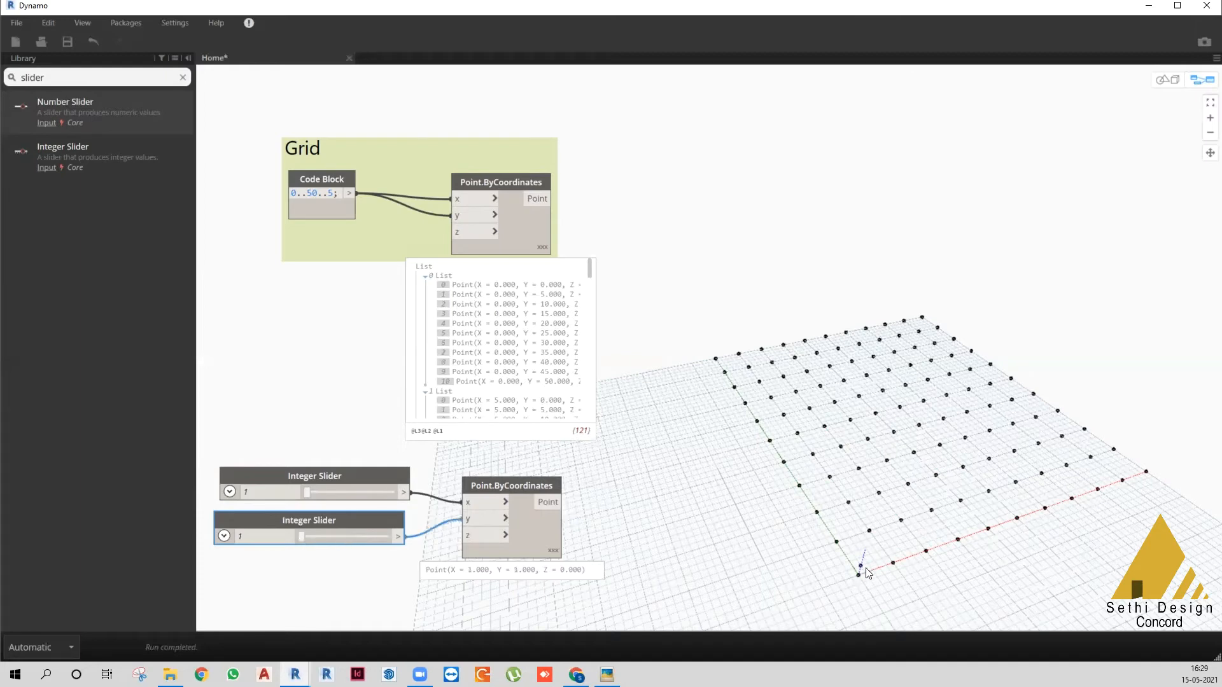
# - Move the second point with the sliders, setting x to 23 and y to 24
pyautogui.moveTo(327, 535); pyautogui.dragTo(352, 537)
pyautogui.moveTo(311, 494); pyautogui.dragTo(355, 492)
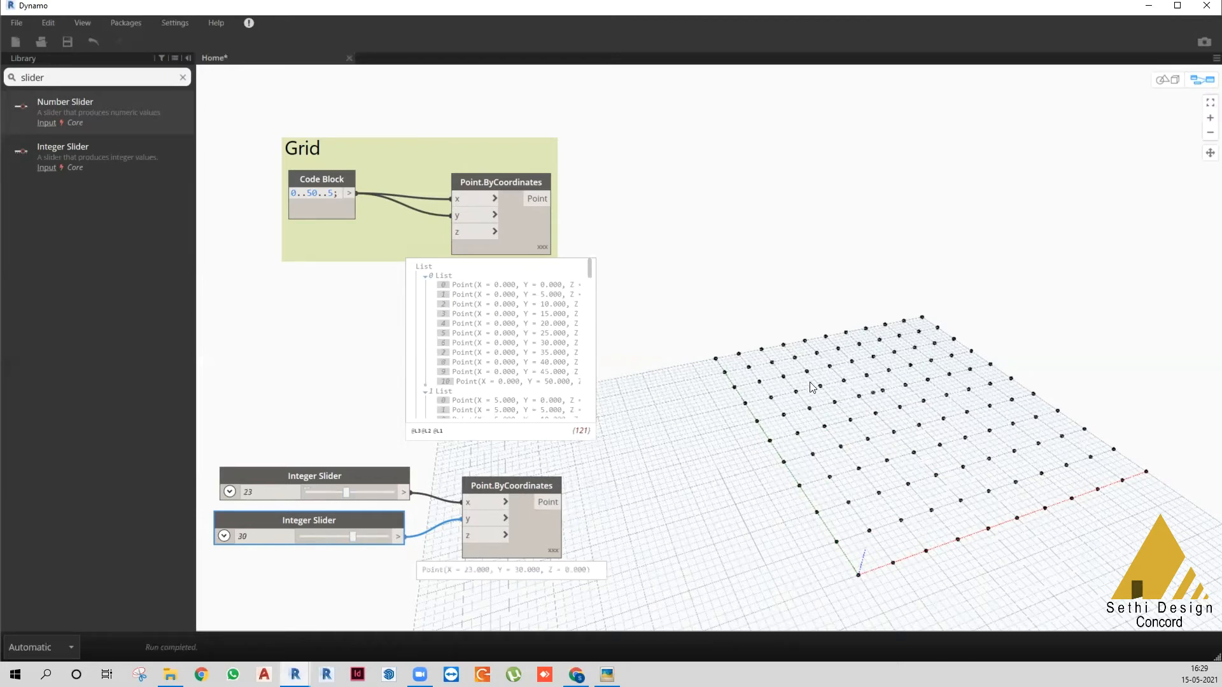
pyautogui.click(342, 492)
# - Group the two Integer Sliders with their point node and title the group 1st Attractor point
pyautogui.moveTo(655, 528); pyautogui.dragTo(365, 476)
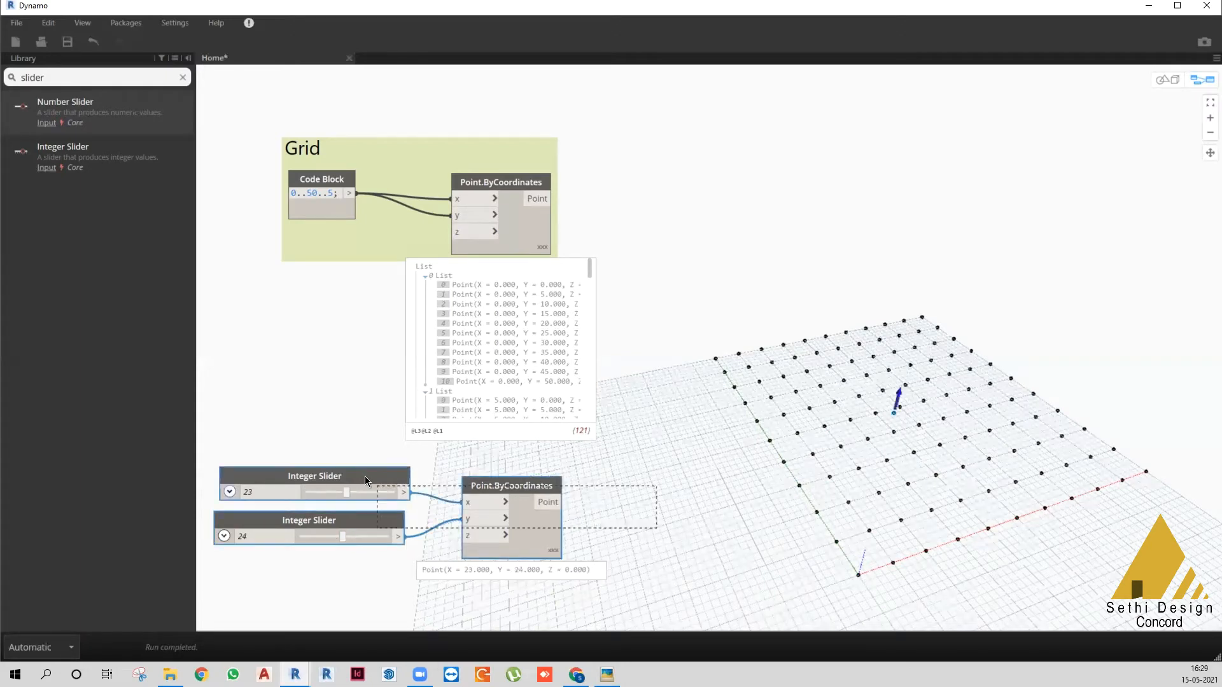
pyautogui.rightClick(365, 476)
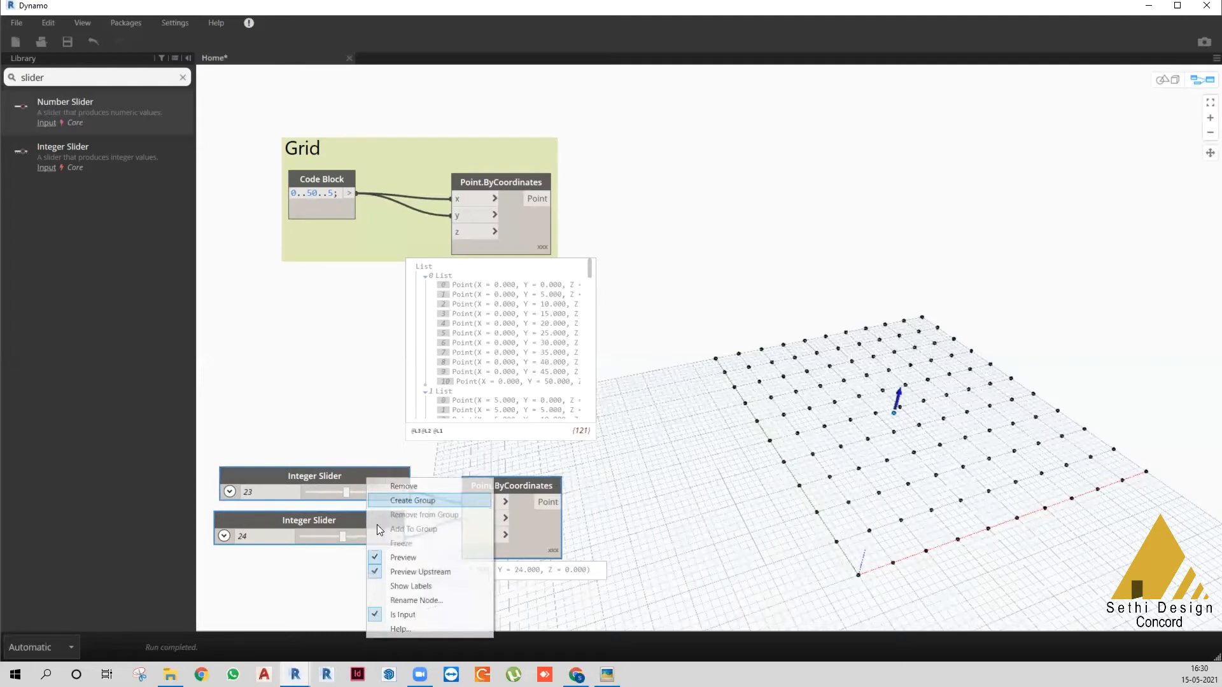
pyautogui.click(326, 453)
pyautogui.write('Atr')
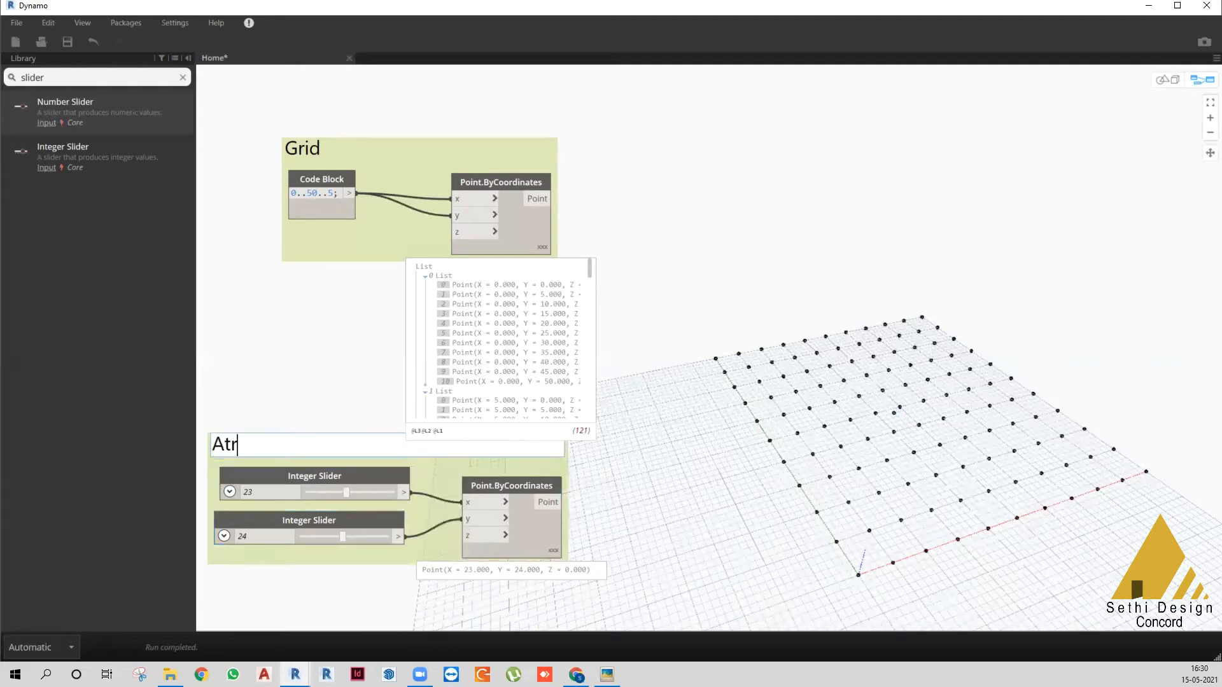
pyautogui.press('BackSpace')
pyautogui.write('trctpfr')
pyautogui.press('BackSpace')
pyautogui.press('BackSpace')
pyautogui.press('BackSpace')
pyautogui.press('BackSpace')
pyautogui.write('ctor')
pyautogui.press('Home')
pyautogui.write('1st Attractor')
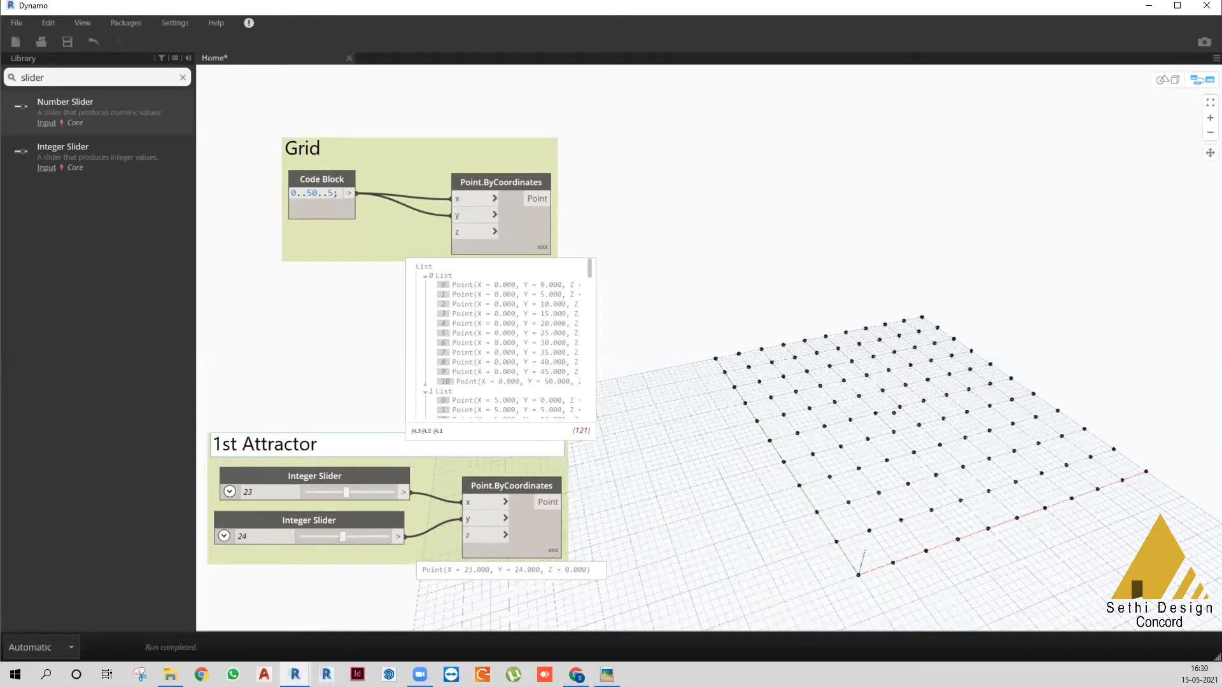
pyautogui.write(' point')
# - Hide the Grid point node's output list and set the 1st Attractor point sliders to 36 for x and 35 for y
pyautogui.click(566, 259)
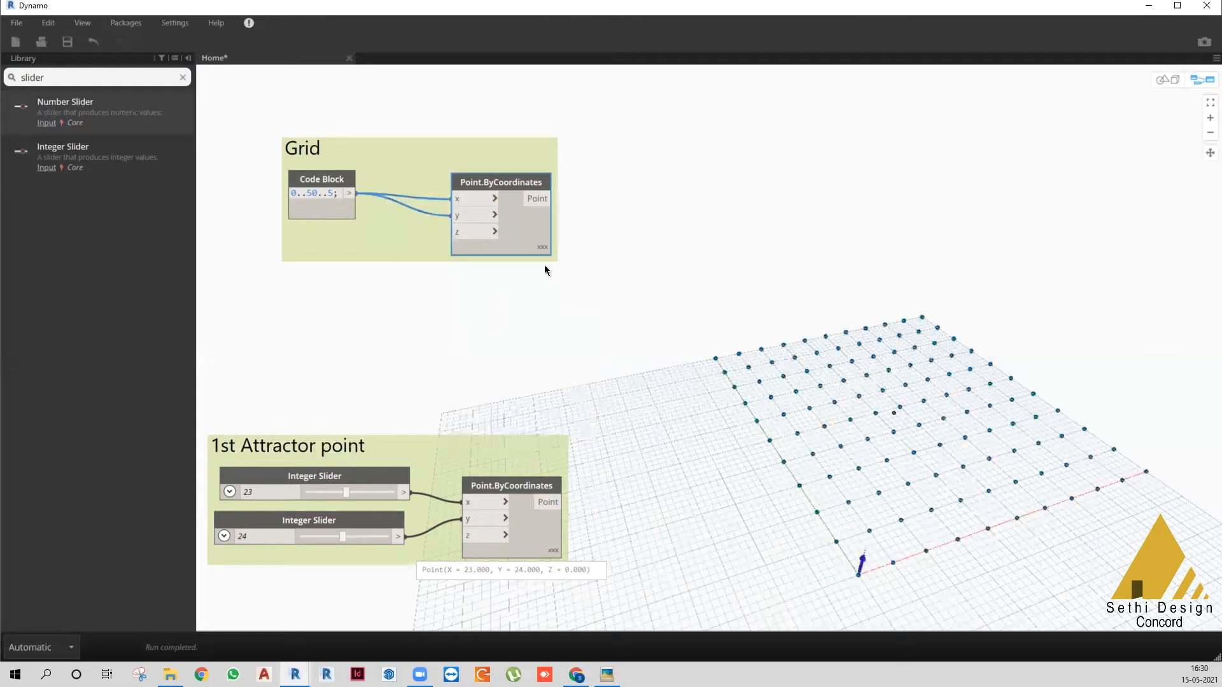
pyautogui.moveTo(381, 294); pyautogui.dragTo(369, 287, button='middle')
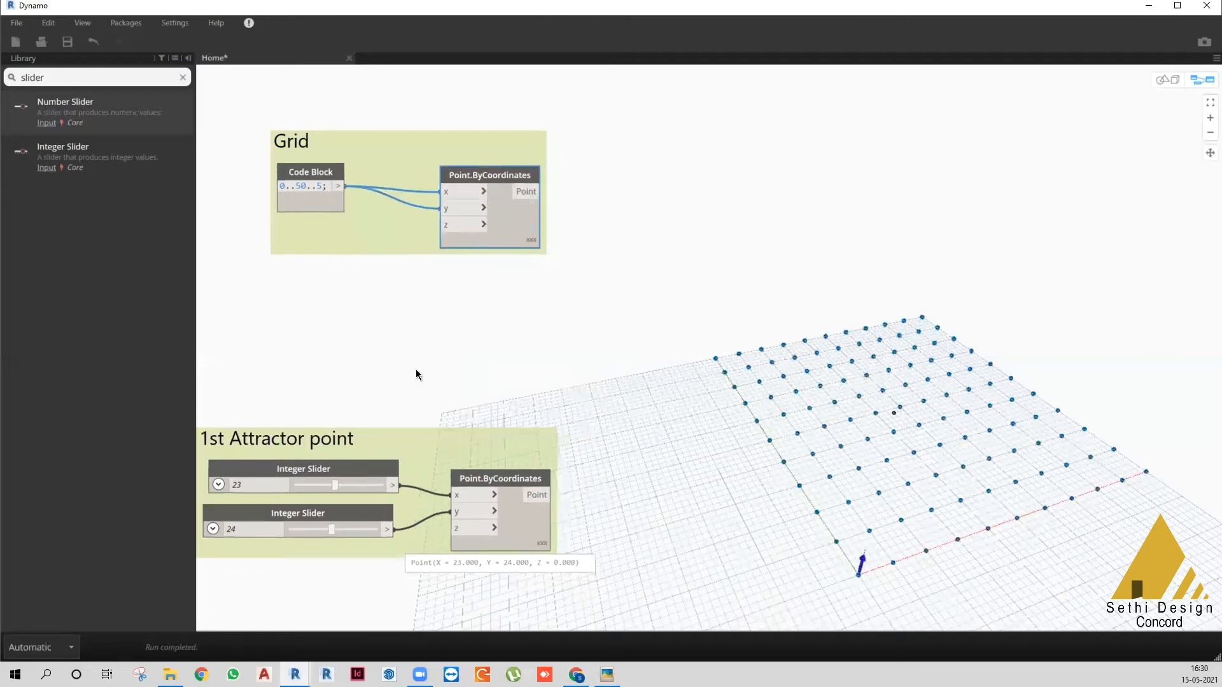
pyautogui.scroll(-2, 474, 378)
pyautogui.moveTo(474, 378); pyautogui.dragTo(448, 315, button='middle')
pyautogui.click(467, 380)
pyautogui.moveTo(427, 411); pyautogui.dragTo(457, 416)
pyautogui.click(380, 408)
pyautogui.click(374, 444)
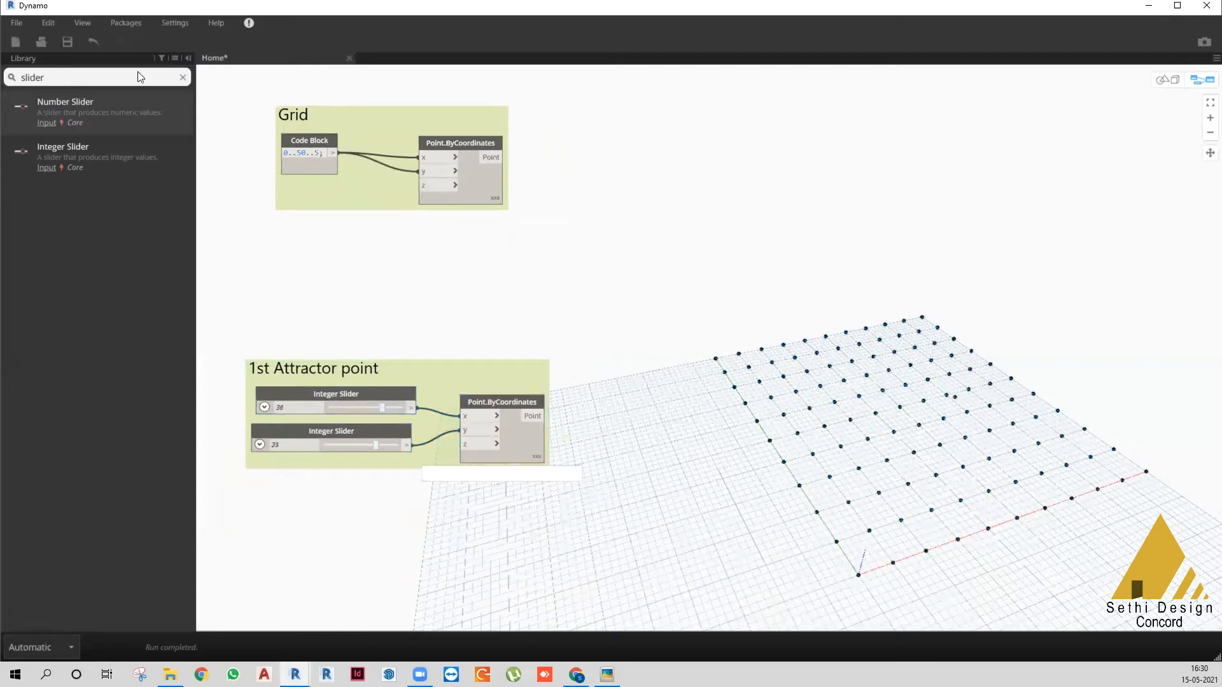
# - Find the cuboid nodes in the library, add Cuboid.ByLengths with an origin input, and connect the Grid points to its origin
pyautogui.doubleClick(124, 80)
pyautogui.write('cube')
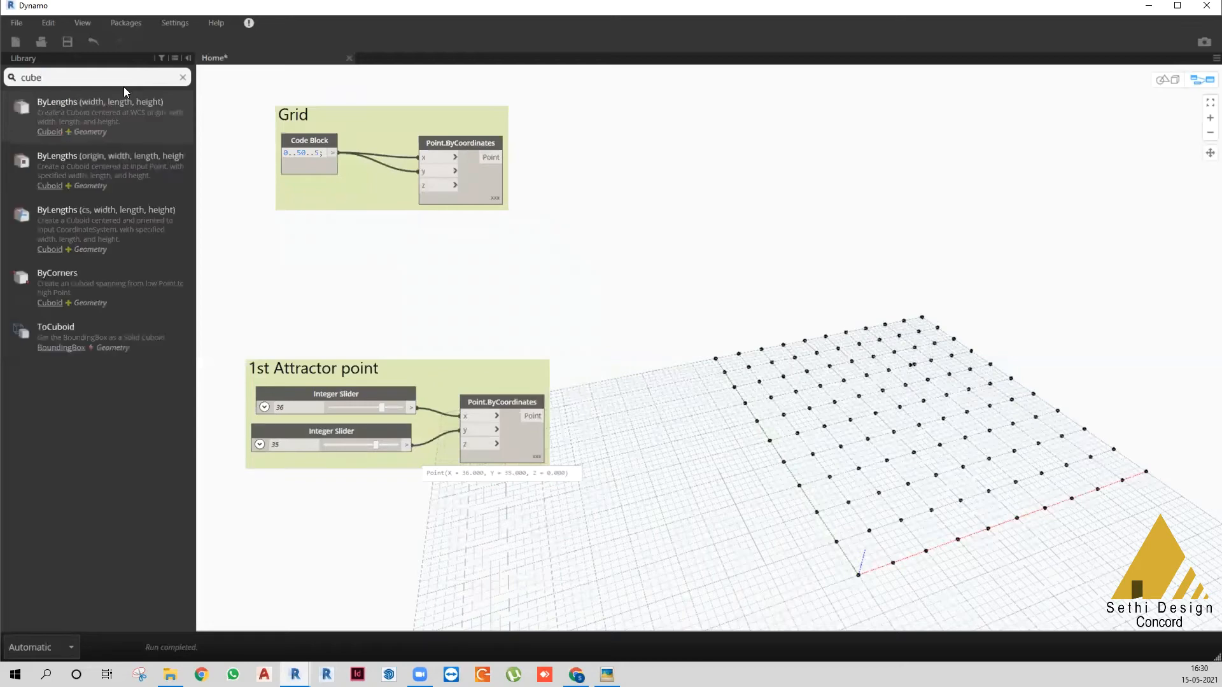
pyautogui.moveTo(98, 139)
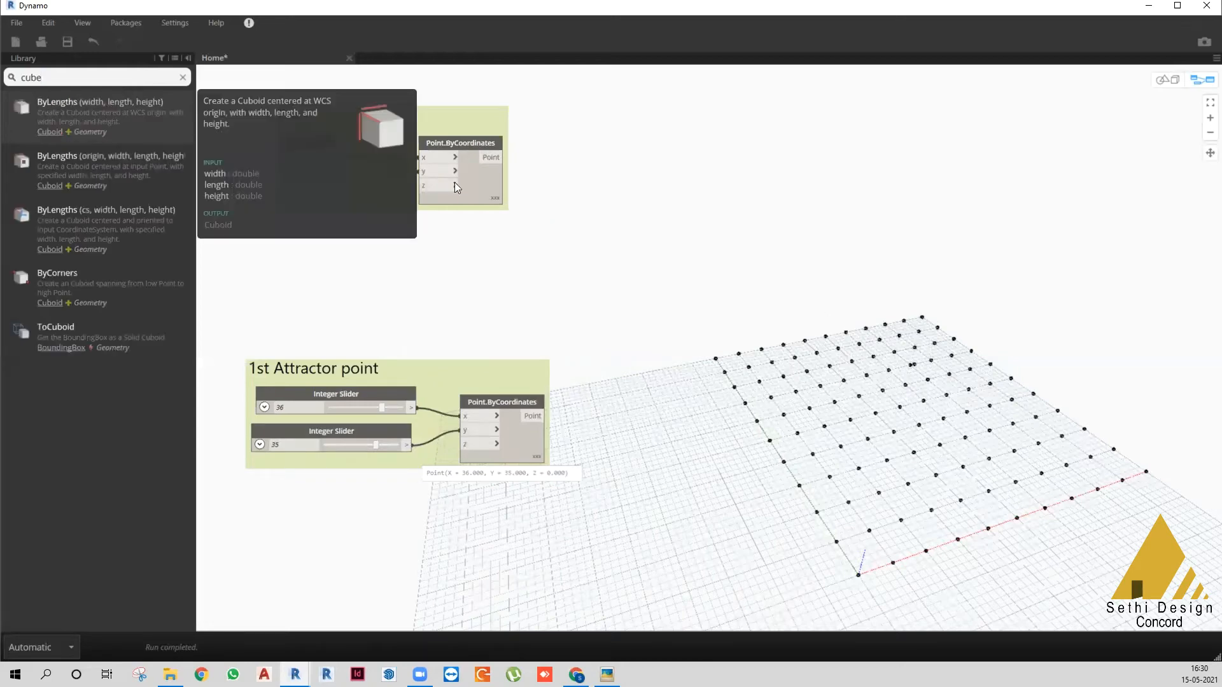
pyautogui.moveTo(764, 361); pyautogui.dragTo(925, 117)
pyautogui.click(497, 156)
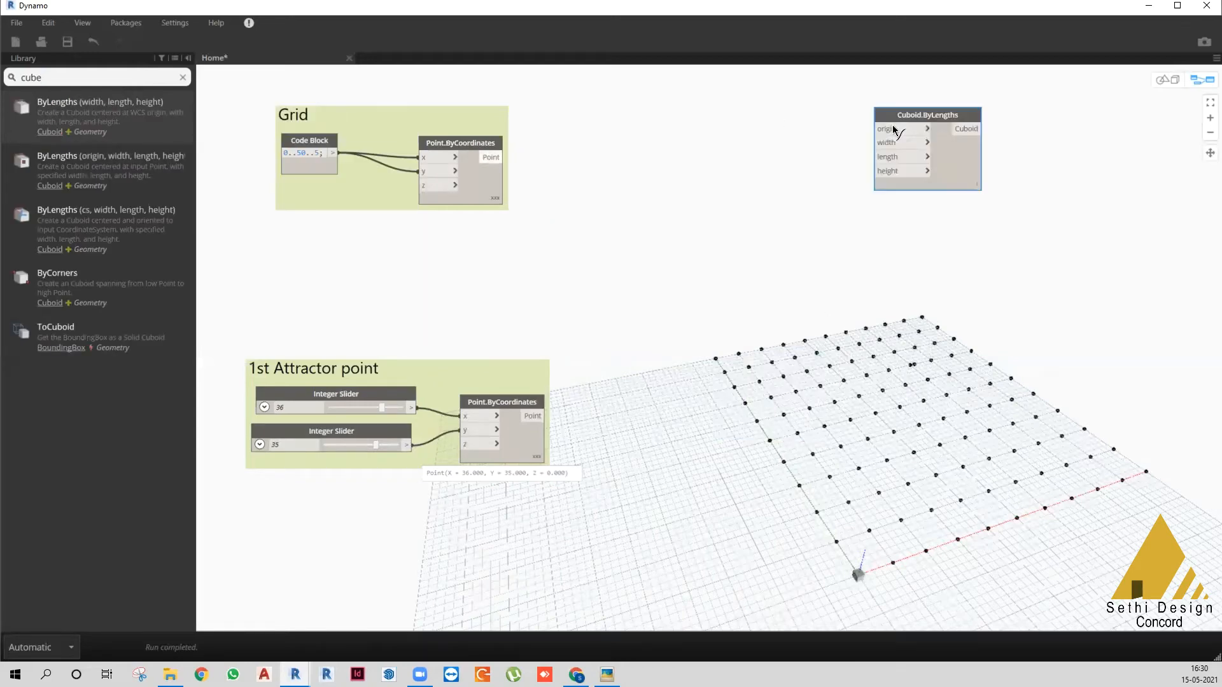
pyautogui.click(892, 129)
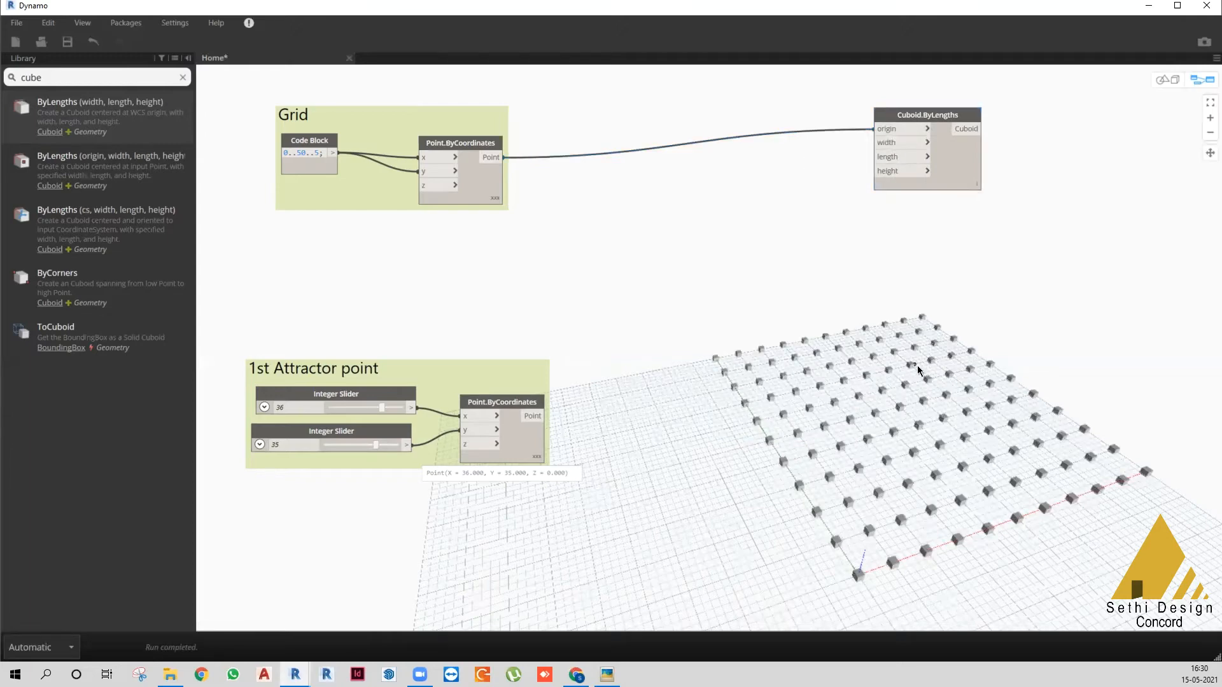
# - Set the 1st Attractor point's x slider to 32 and undo the connection between the Grid points and the cuboid's origin
pyautogui.moveTo(376, 412); pyautogui.dragTo(395, 409)
pyautogui.click(878, 129)
pyautogui.rightClick(964, 163)
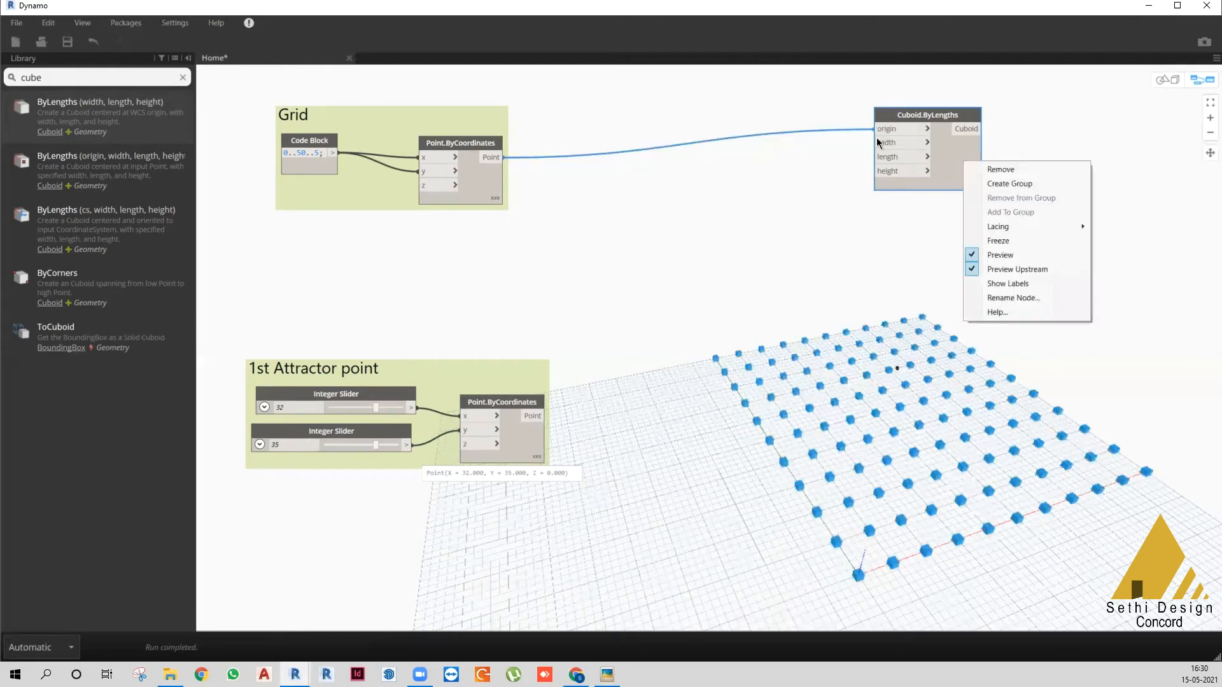
pyautogui.click(722, 186)
pyautogui.hotkey('ctrl', 'z')
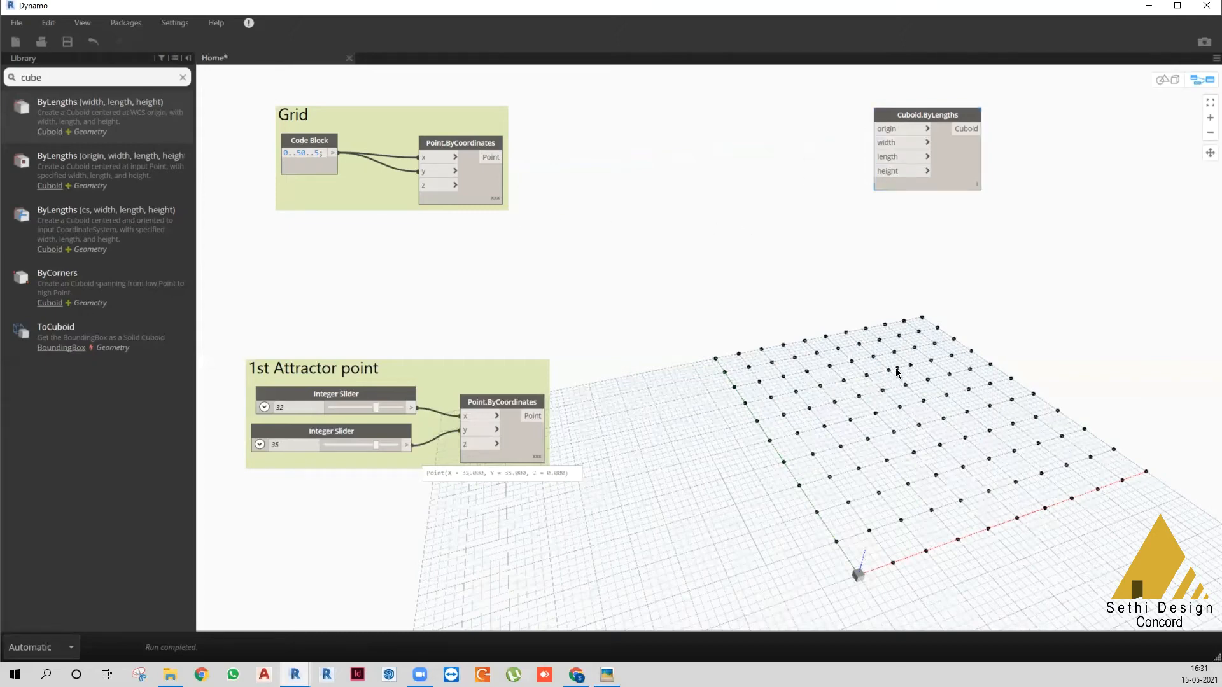
# - Add a Geometry.DistanceTo node, connecting the Grid points to its geometry input and the 1st Attractor point to its other input
pyautogui.click(58, 80)
pyautogui.write('distance')
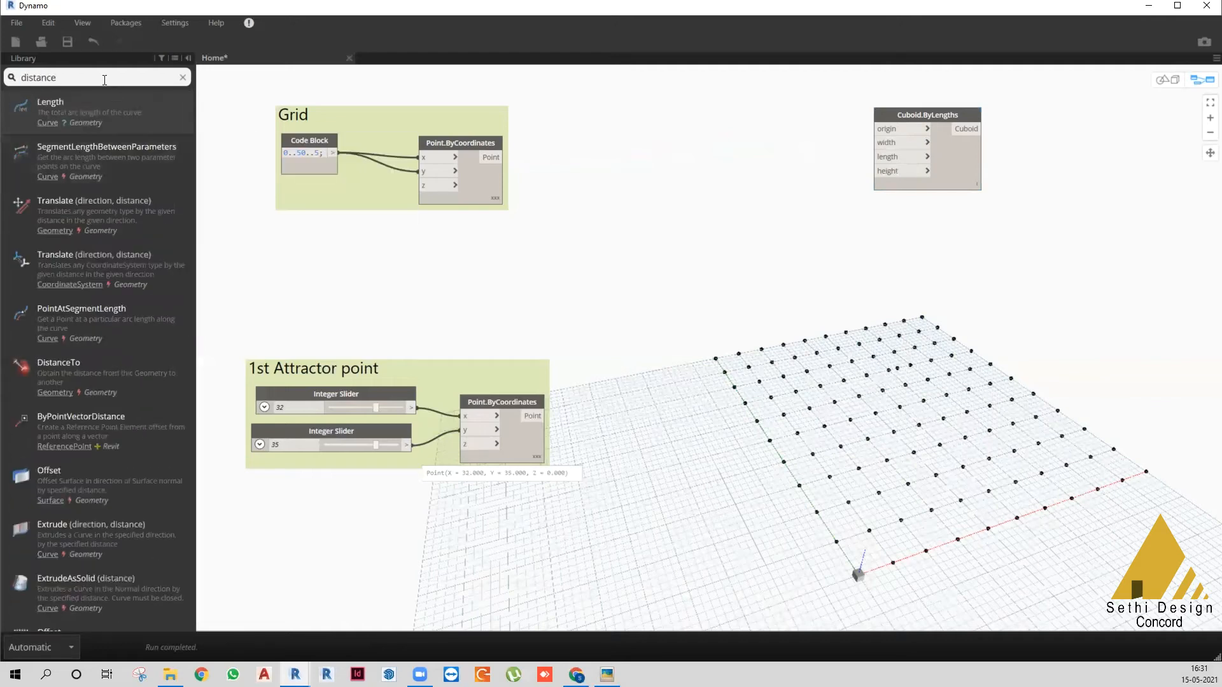
pyautogui.moveTo(95, 380); pyautogui.dragTo(749, 408)
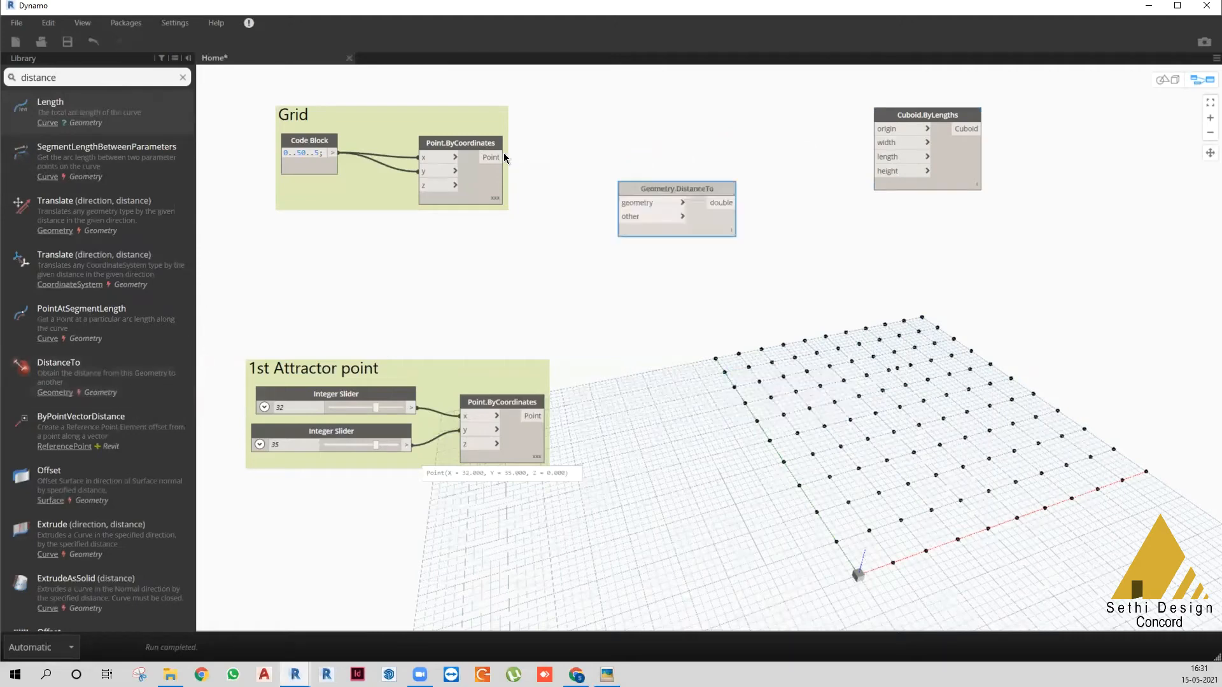
pyautogui.click(503, 157)
pyautogui.click(624, 203)
pyautogui.click(541, 416)
pyautogui.click(619, 216)
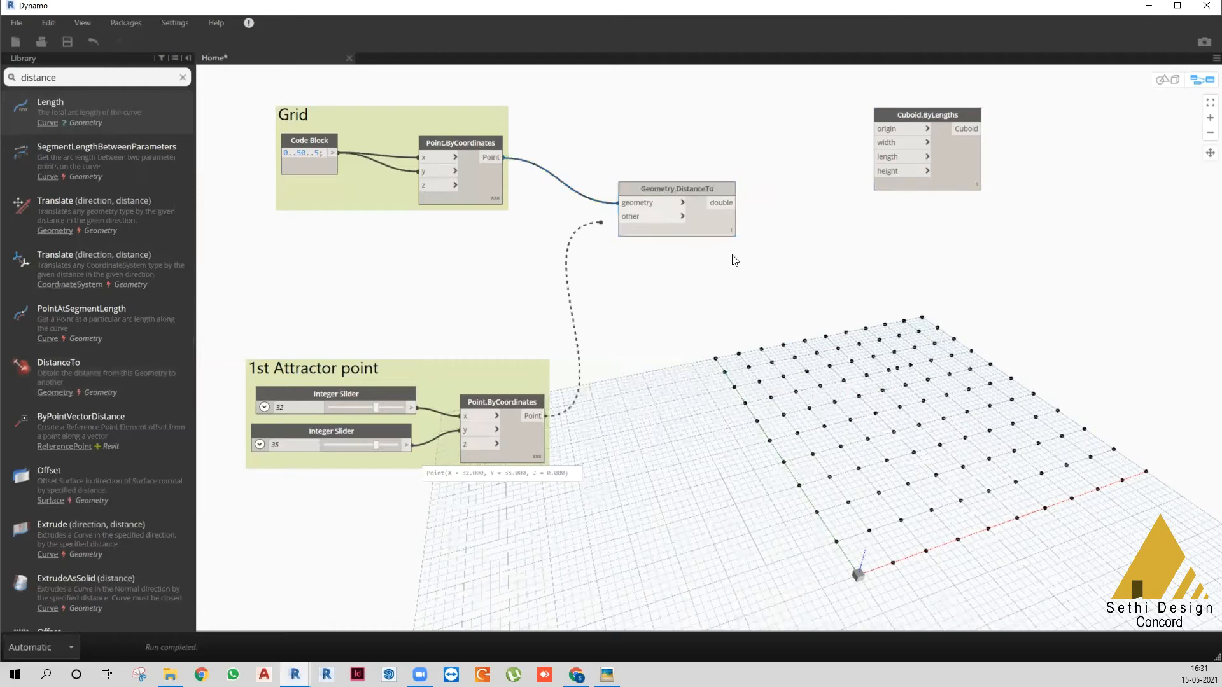
pyautogui.moveTo(730, 248)
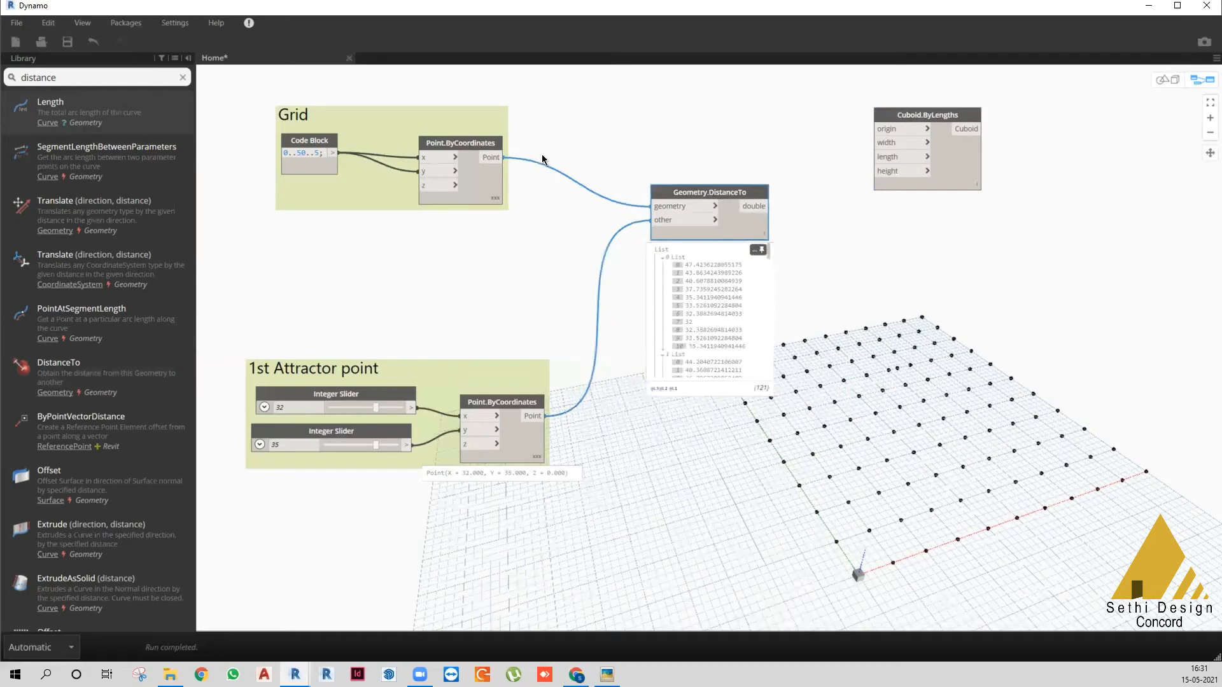
# - Insert a Flatten node between the Grid points and the DistanceTo geometry input, and look through the resulting distance list
pyautogui.click(106, 77)
pyautogui.hotkey('ctrl', 'a')
pyautogui.write('flatten')
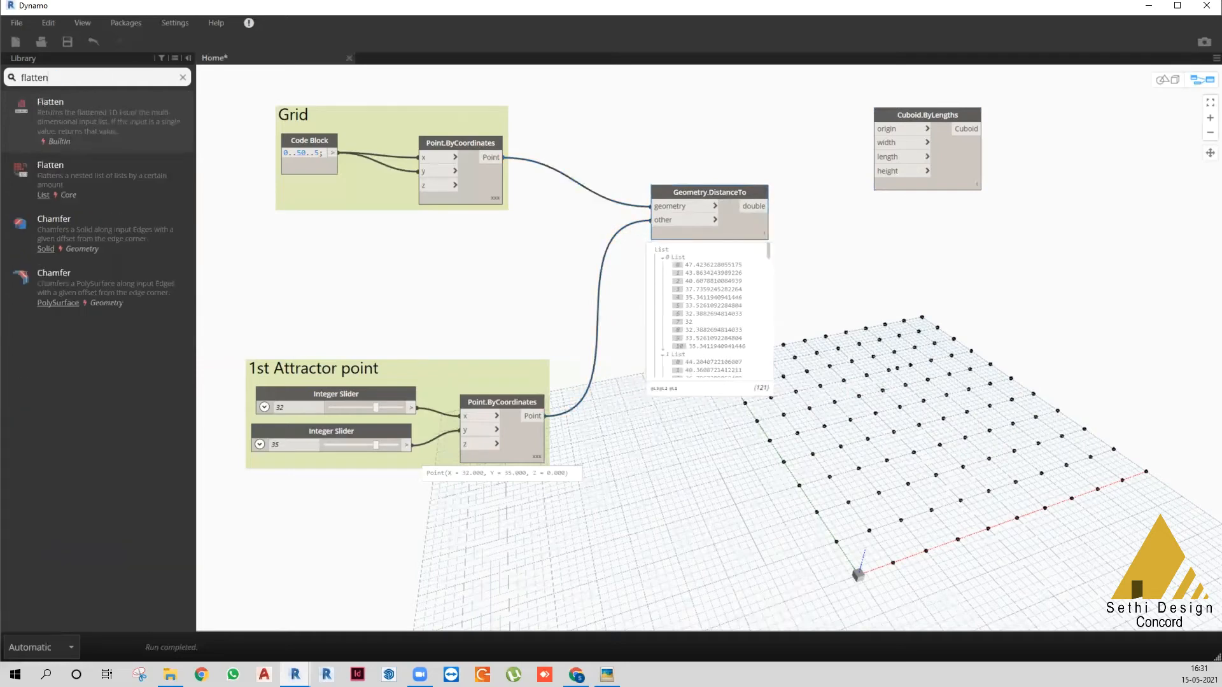
pyautogui.click(70, 121)
pyautogui.moveTo(776, 388); pyautogui.dragTo(555, 180)
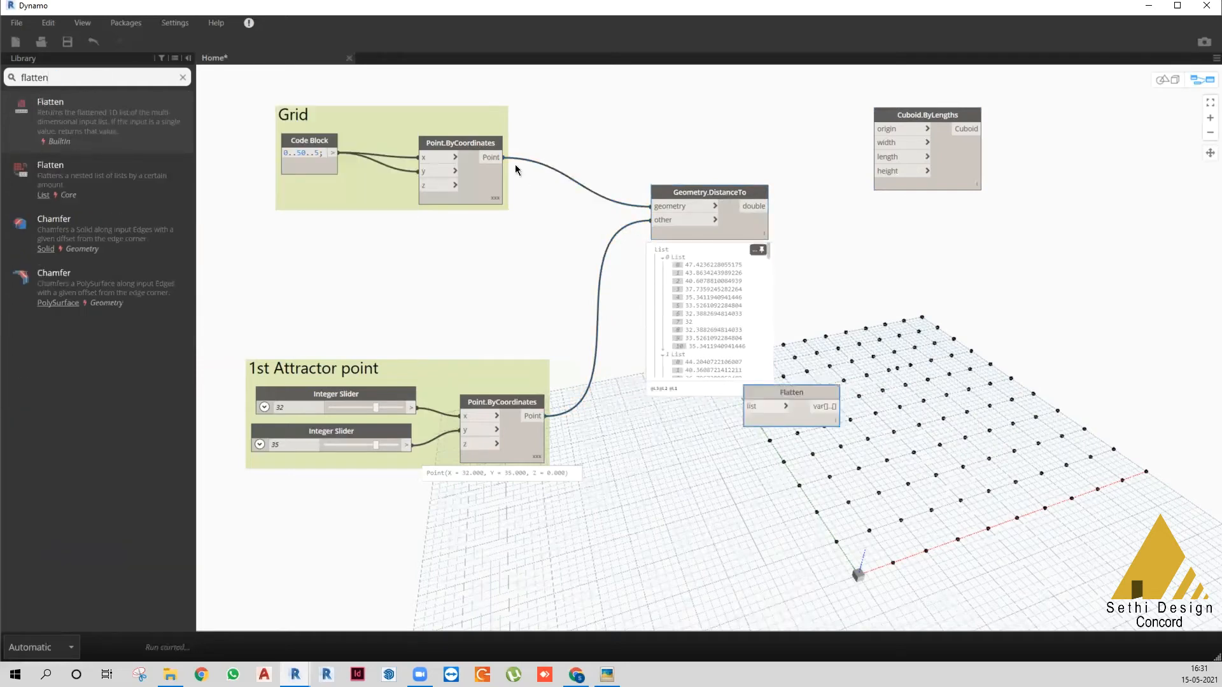
pyautogui.click(498, 159)
pyautogui.click(545, 197)
pyautogui.click(609, 199)
pyautogui.click(662, 209)
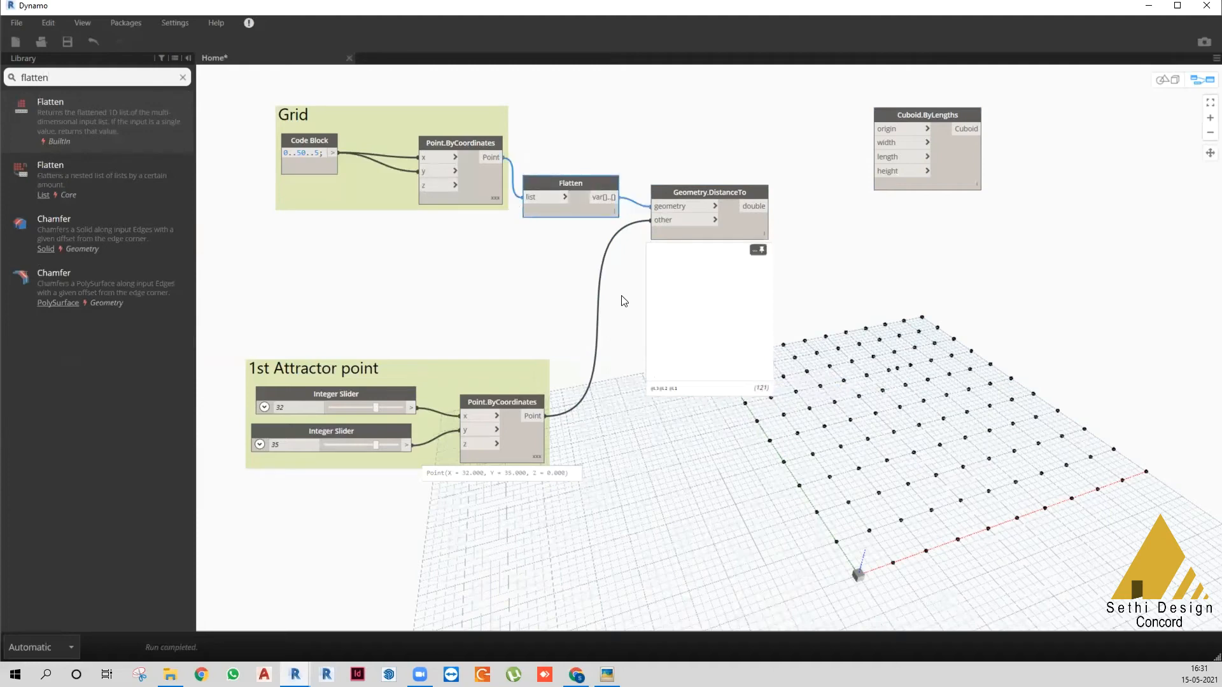
pyautogui.scroll(-2, 712, 328)
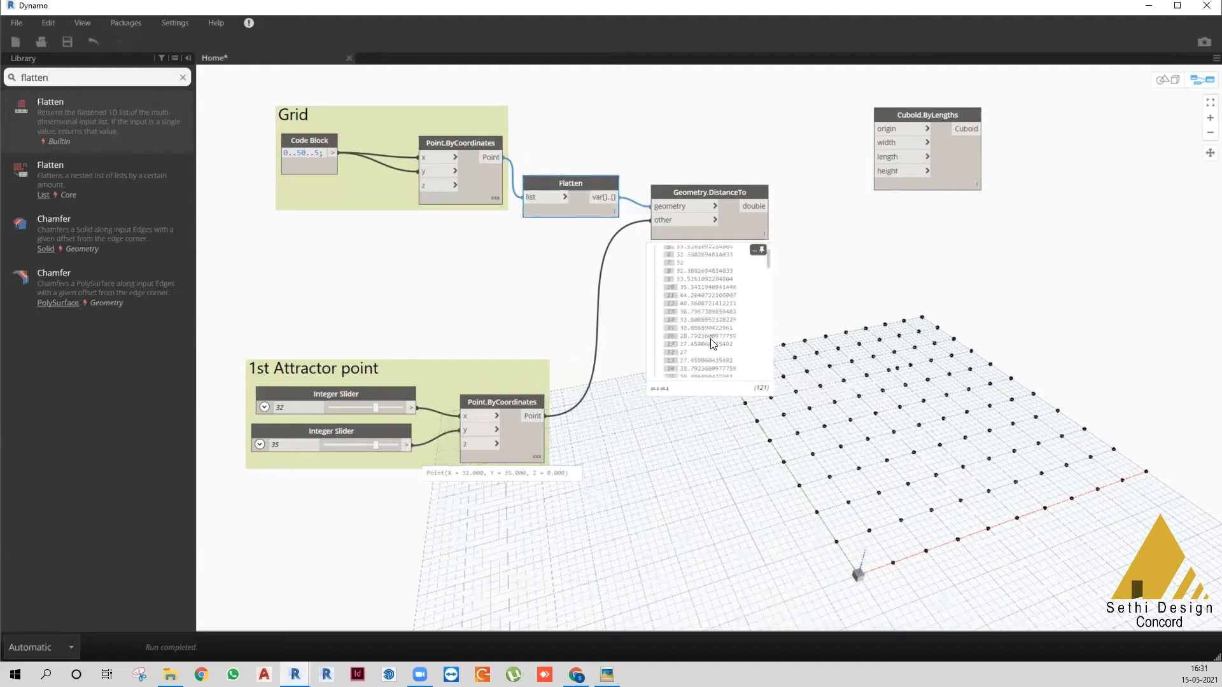
pyautogui.scroll(-5, 712, 344)
# - Connect the Flatten output to the Cuboid.ByLengths origin and move the Flatten node up, clear of the DistanceTo node
pyautogui.scroll(-3, 575, 169)
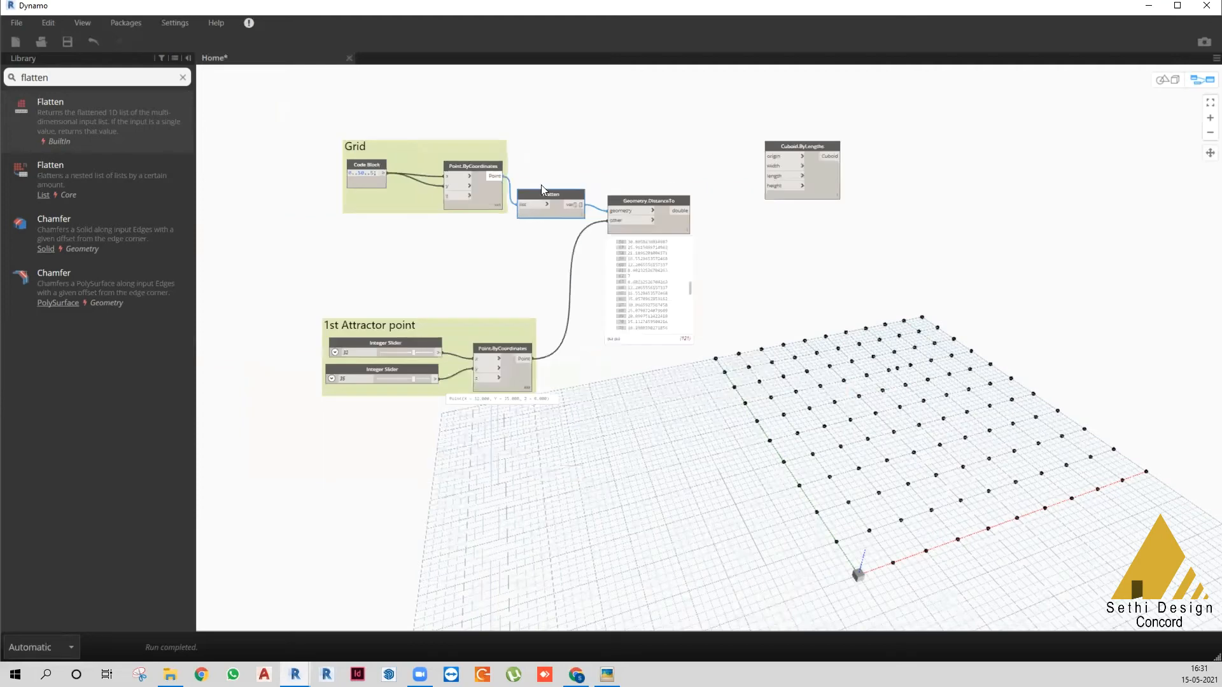
pyautogui.click(768, 157)
pyautogui.click(571, 205)
pyautogui.moveTo(562, 197); pyautogui.dragTo(568, 161)
# - Connect the DistanceTo output directly to the cuboid's width, length and height inputs
pyautogui.click(686, 211)
pyautogui.click(772, 168)
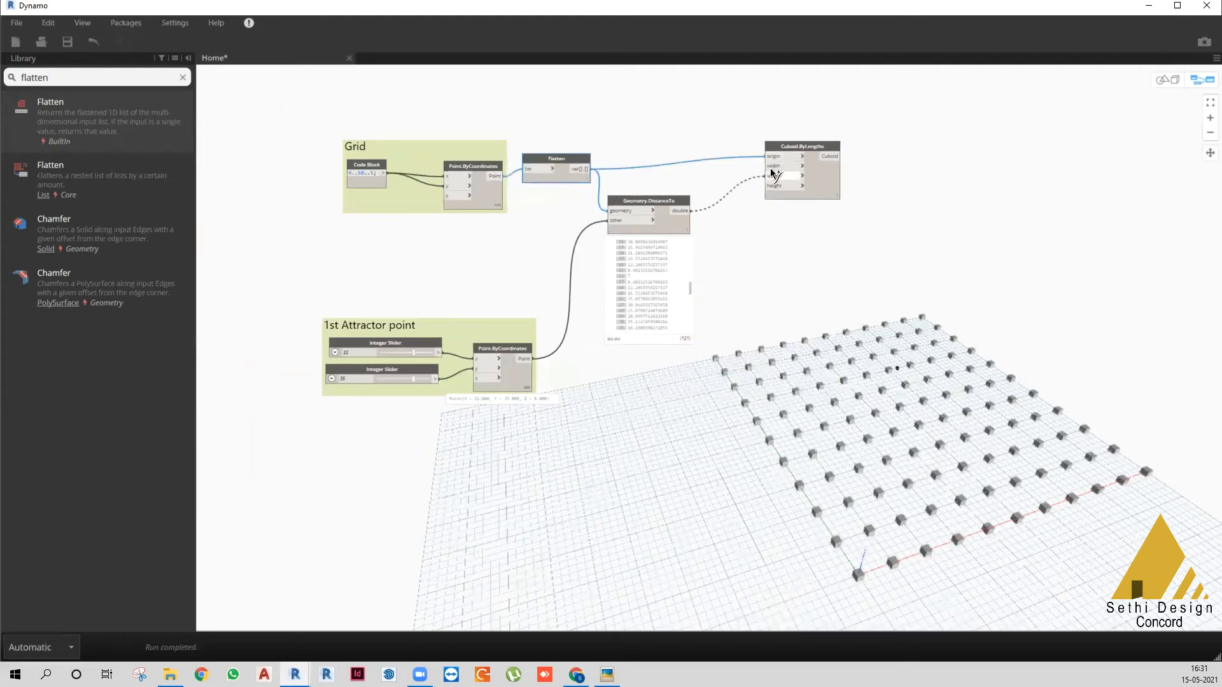
pyautogui.click(681, 214)
pyautogui.click(788, 176)
pyautogui.click(680, 211)
pyautogui.click(780, 187)
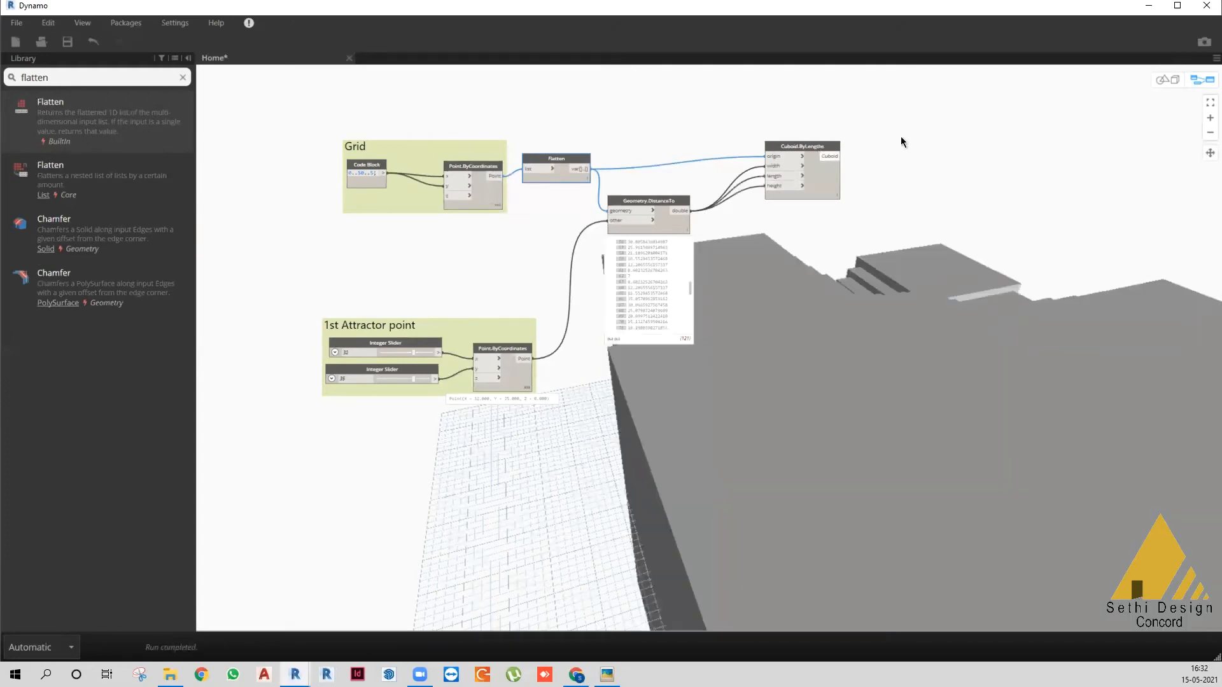
# - Move the Cuboid.ByLengths node farther away, add a code block a/b; in front of it, and connect the DistanceTo output to a
pyautogui.moveTo(803, 146); pyautogui.dragTo(902, 130)
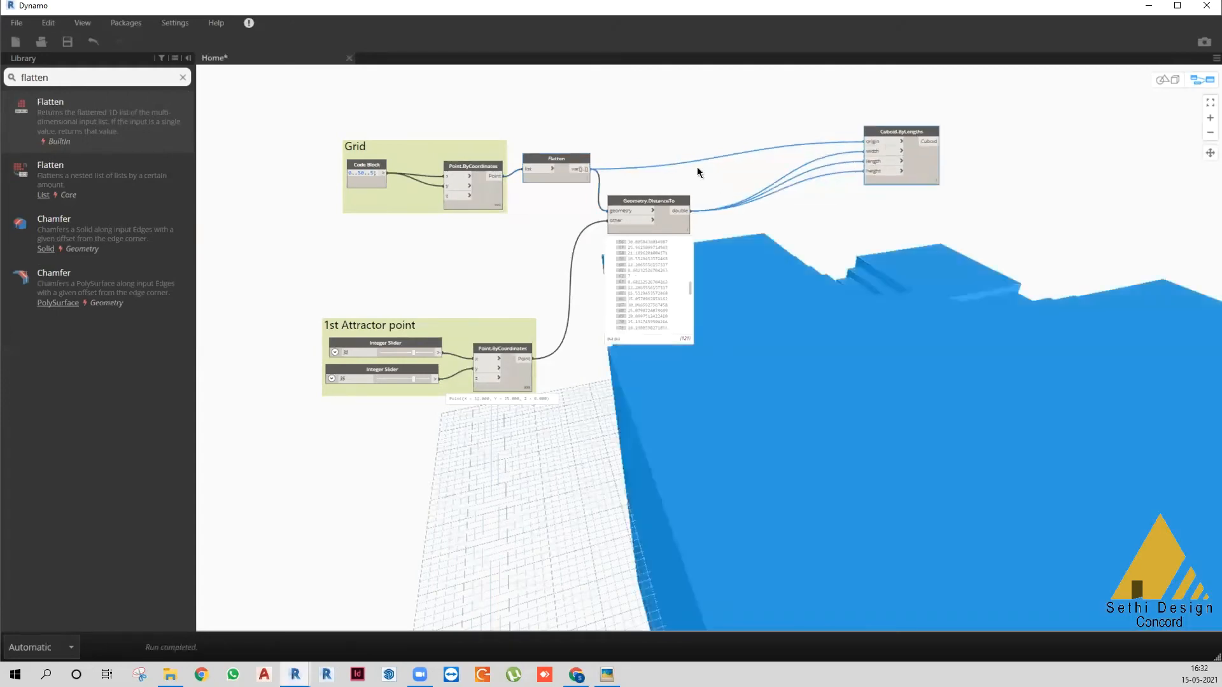
pyautogui.click(739, 178)
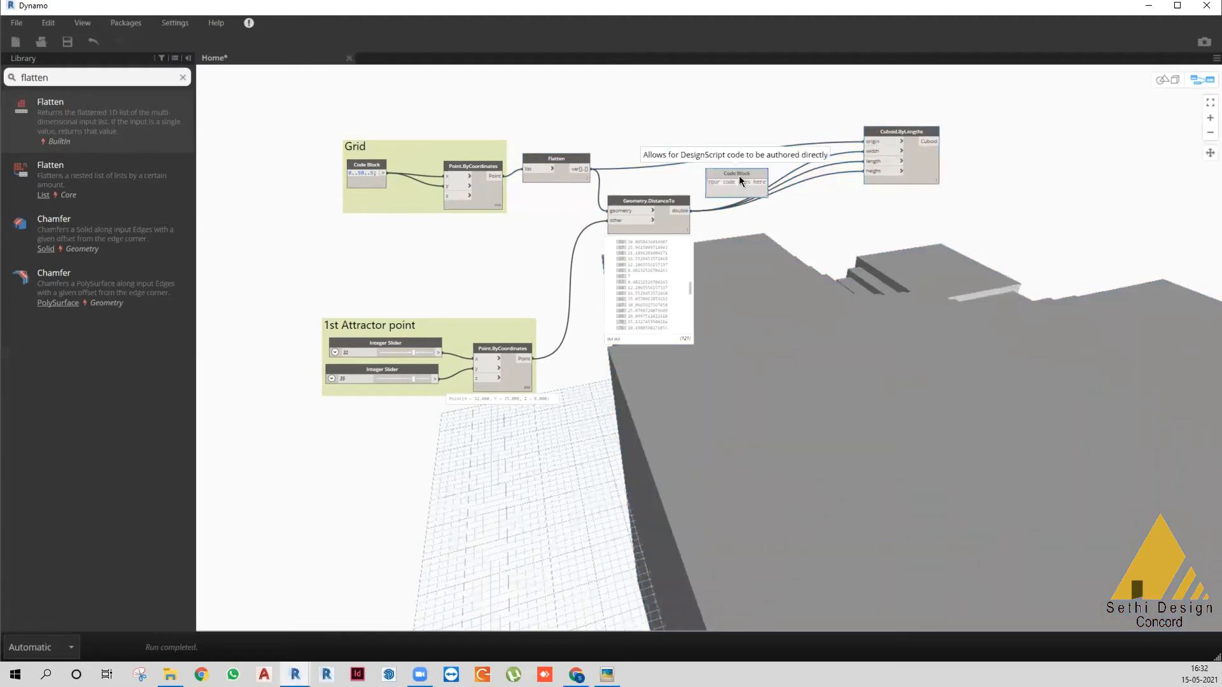
pyautogui.write('a/b;')
pyautogui.click(749, 185)
pyautogui.moveTo(728, 186); pyautogui.dragTo(786, 201)
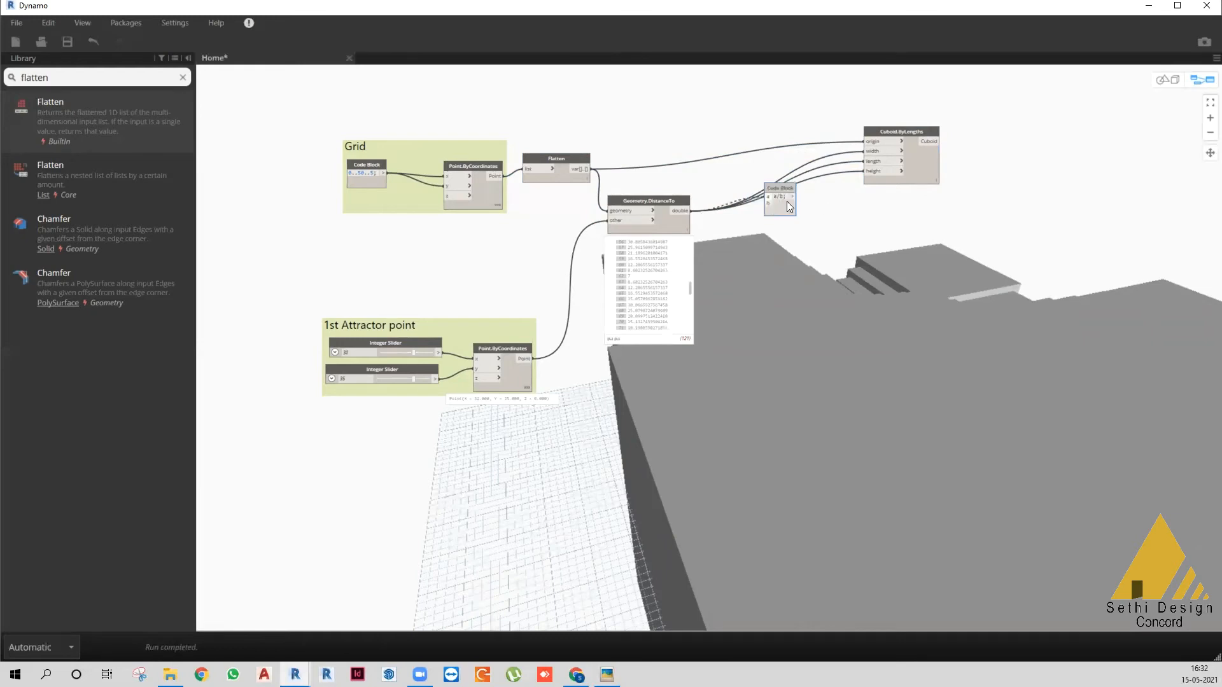
# - Duplicate an Integer Slider, place the copy below the a/b; code block, and connect it to the b input
pyautogui.click(387, 365)
pyautogui.hotkey('ctrl', 'v')
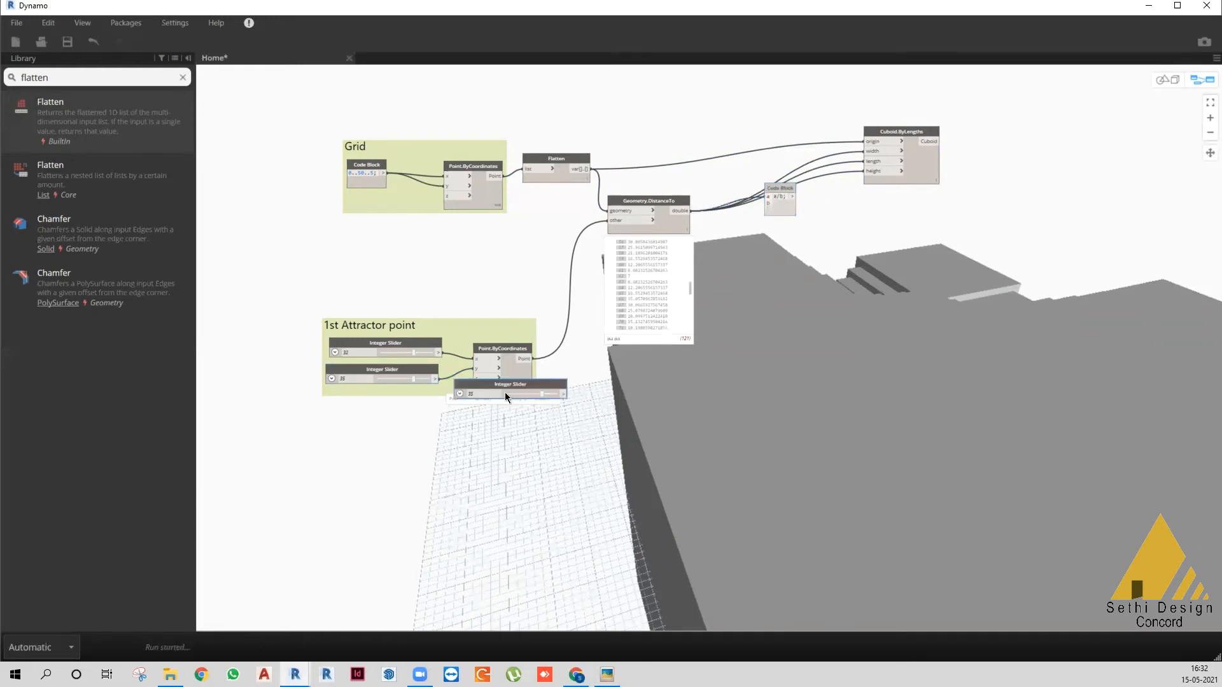
pyautogui.moveTo(774, 254); pyautogui.dragTo(763, 243)
pyautogui.moveTo(784, 189); pyautogui.dragTo(790, 190)
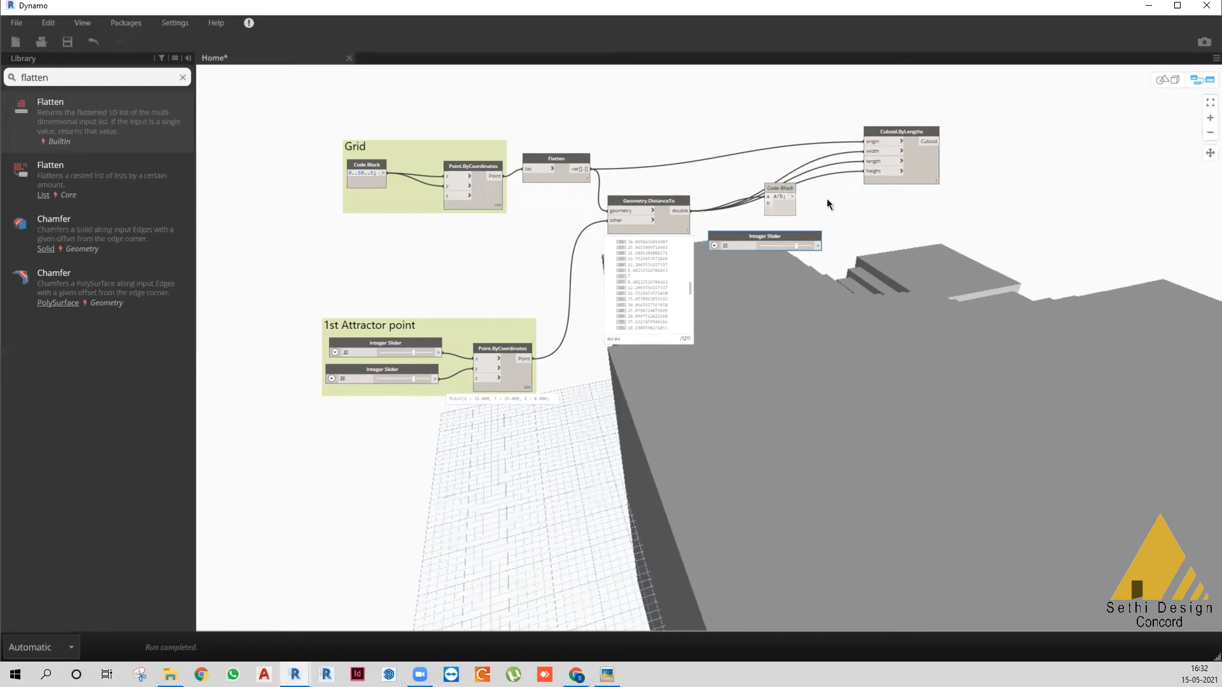
pyautogui.click(818, 246)
pyautogui.click(812, 217)
# - Connect the a/b; code block output to the cuboid's width, length and height, and move the code block beside its slider
pyautogui.click(837, 211)
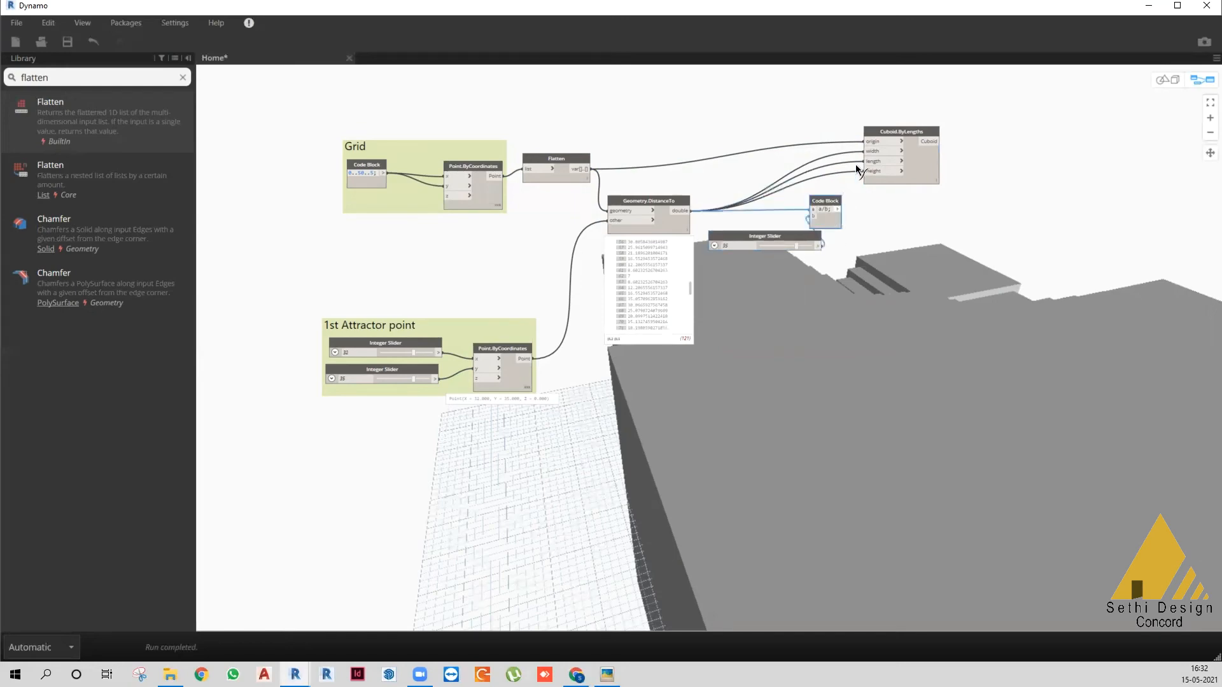
pyautogui.click(865, 150)
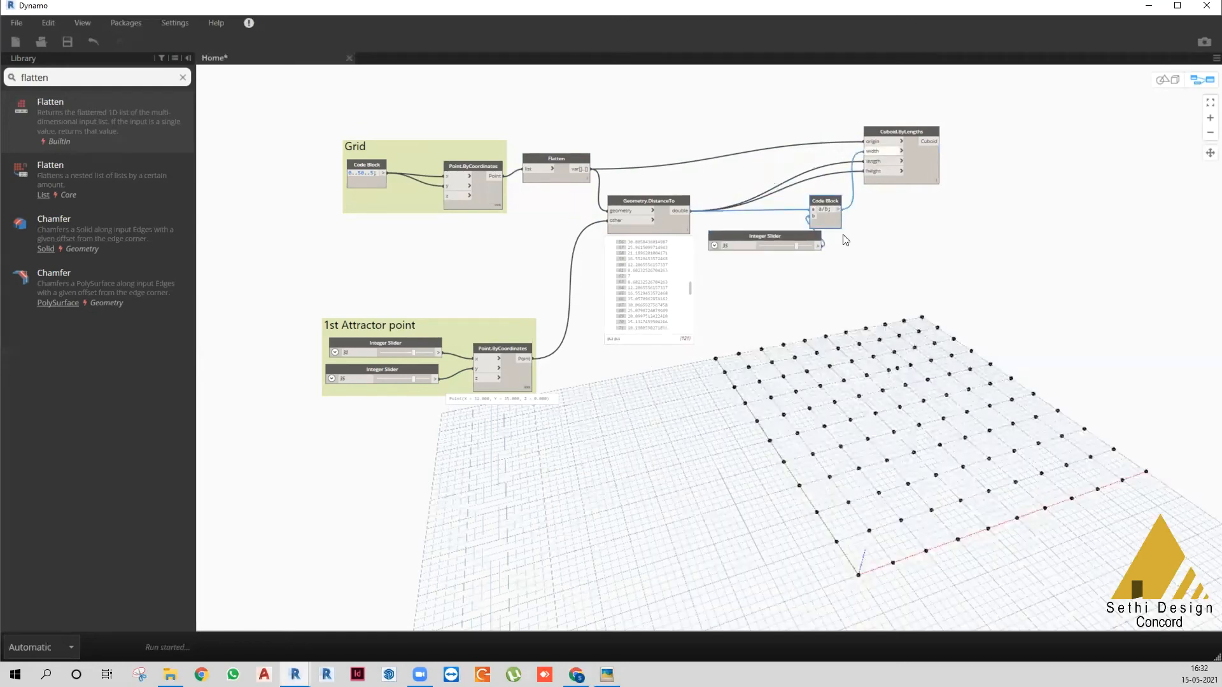
pyautogui.click(869, 161)
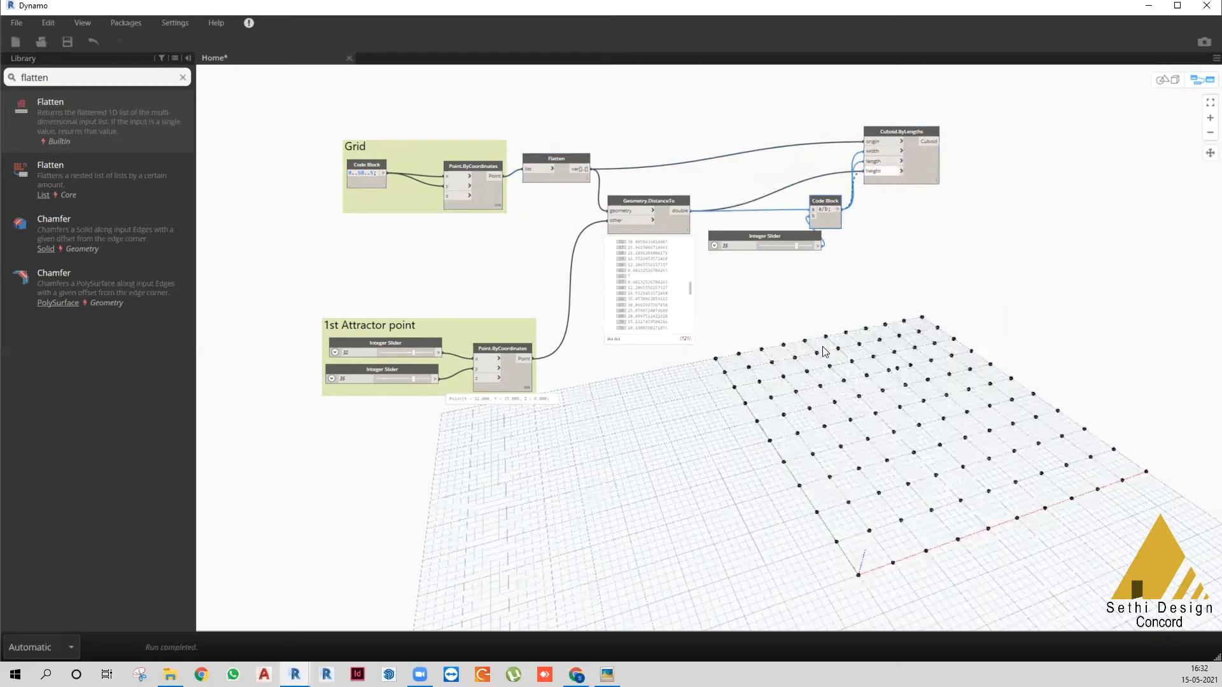
pyautogui.moveTo(829, 201); pyautogui.dragTo(866, 261)
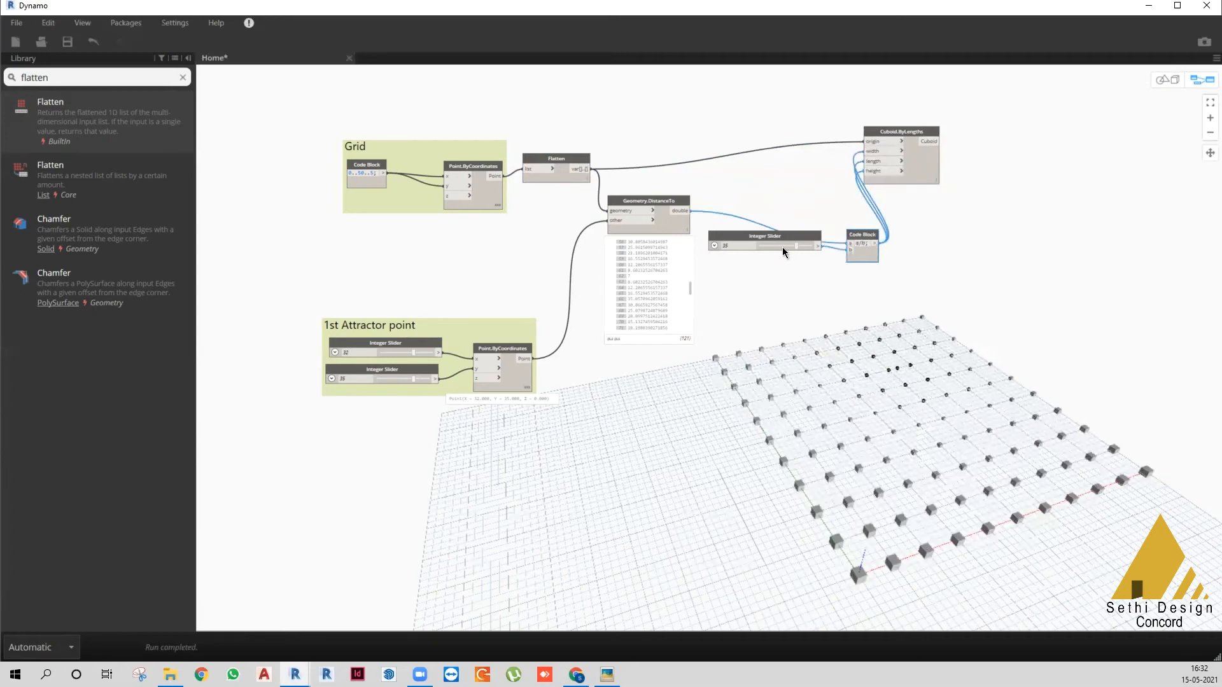
# - Lower the Integer Slider feeding the code block's b input to 22, and reduce it further to enlarge the cuboids
pyautogui.moveTo(795, 247); pyautogui.dragTo(789, 246)
pyautogui.click(738, 245)
pyautogui.write('22')
pyautogui.press('Return')
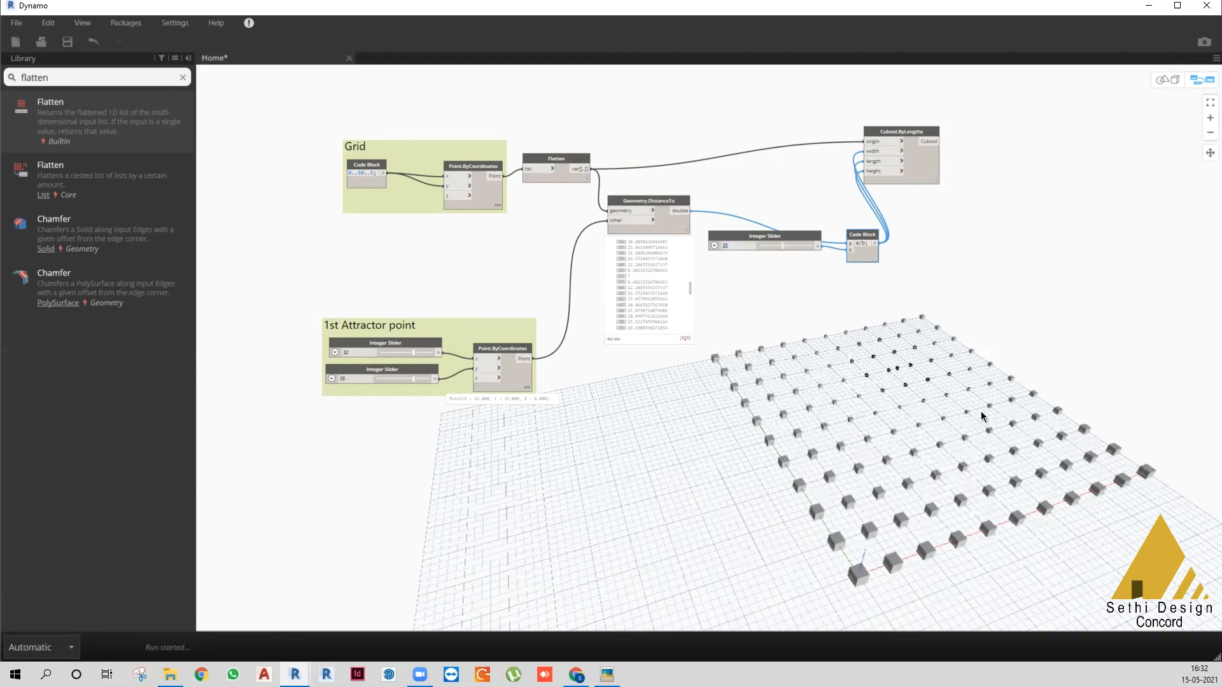
pyautogui.click(775, 247)
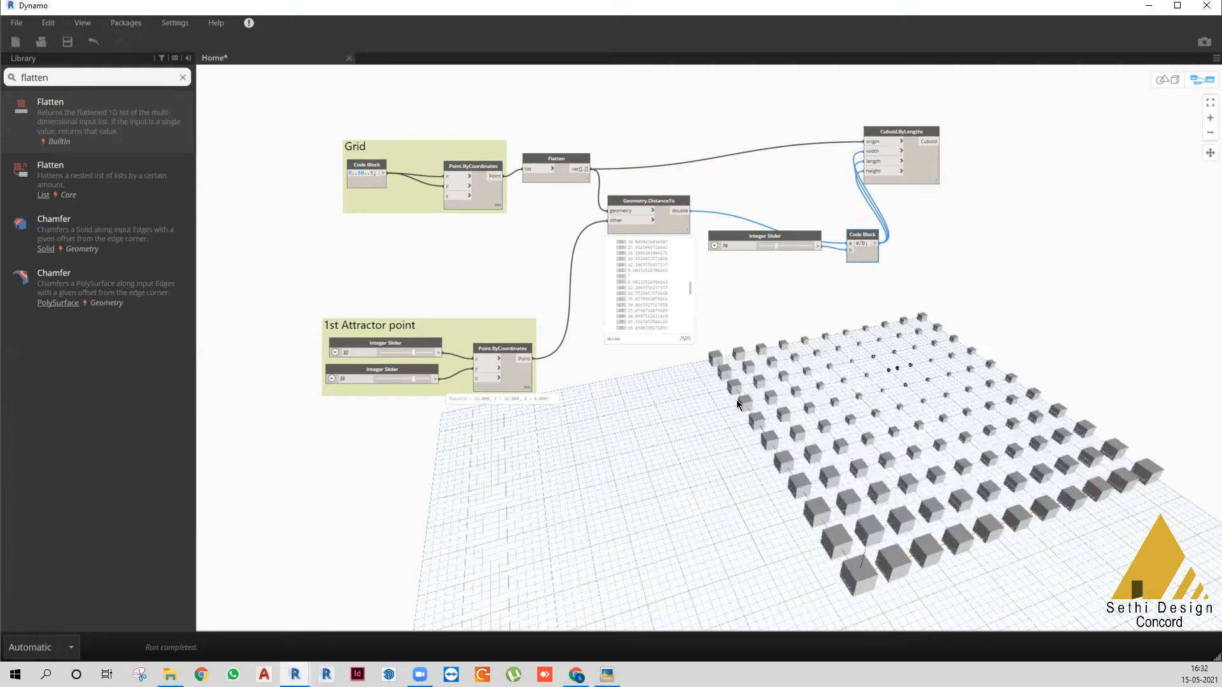
pyautogui.click(622, 452)
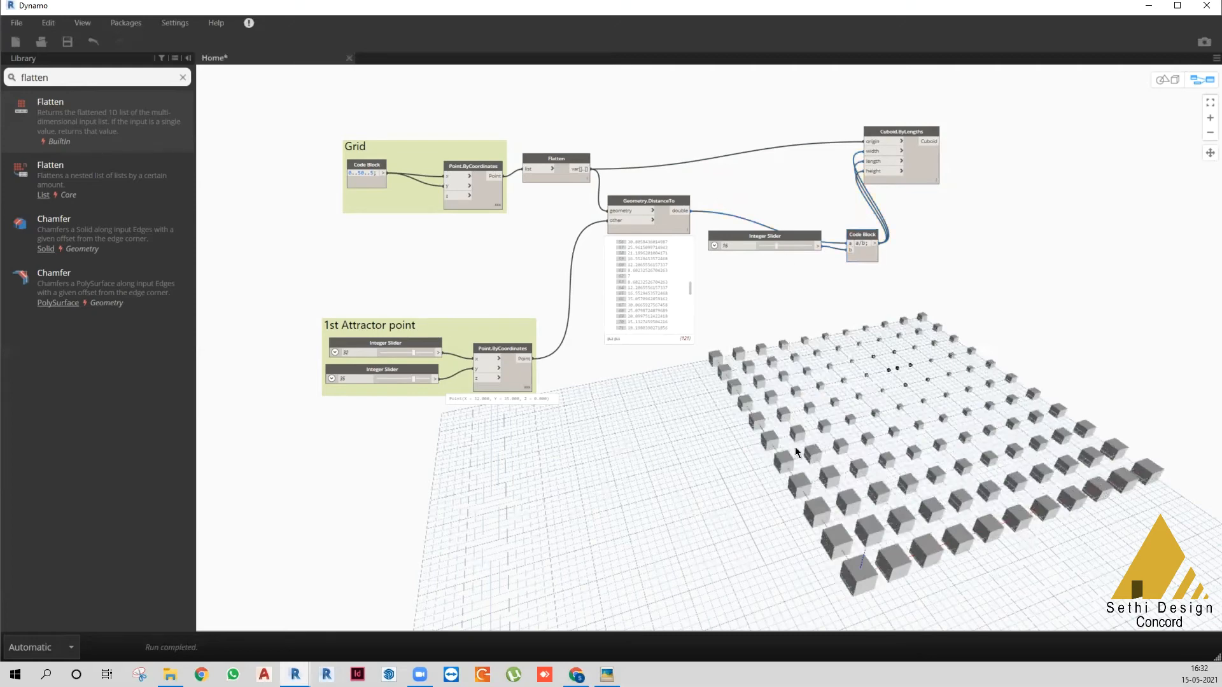
# - Move the 1st Attractor point across the grid with its x and y sliders, trying y at 12 and 42
pyautogui.click(391, 341)
pyautogui.moveTo(391, 341); pyautogui.dragTo(388, 343)
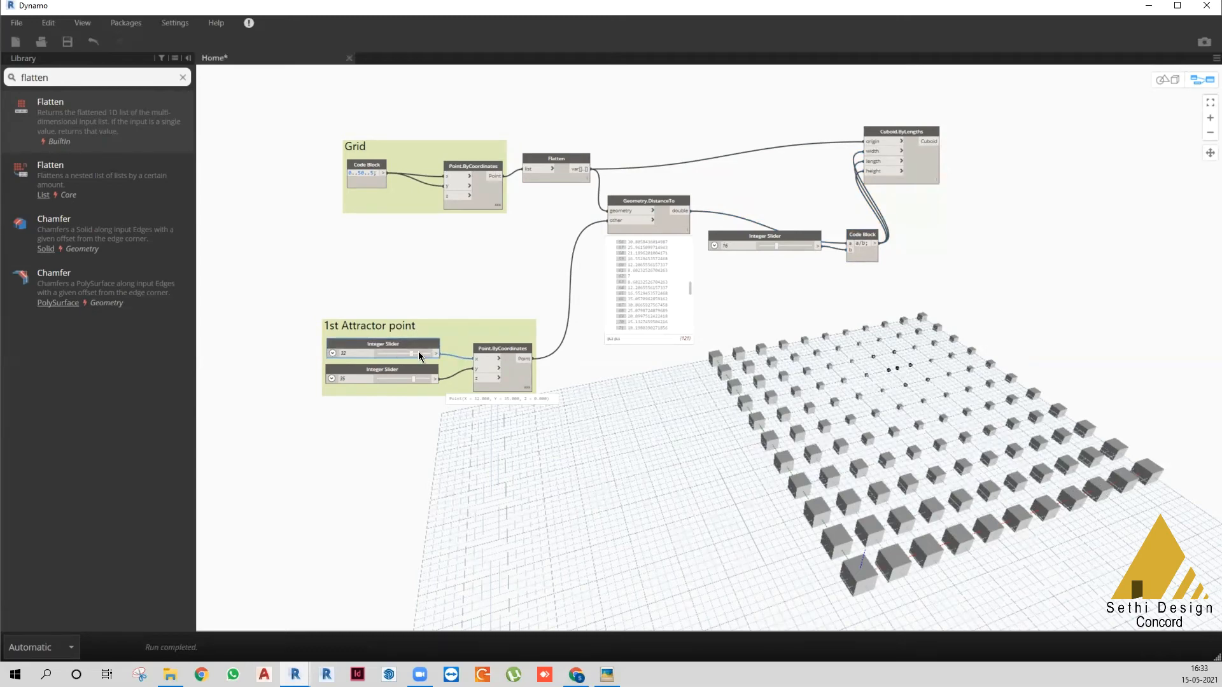
pyautogui.moveTo(410, 354); pyautogui.dragTo(389, 380)
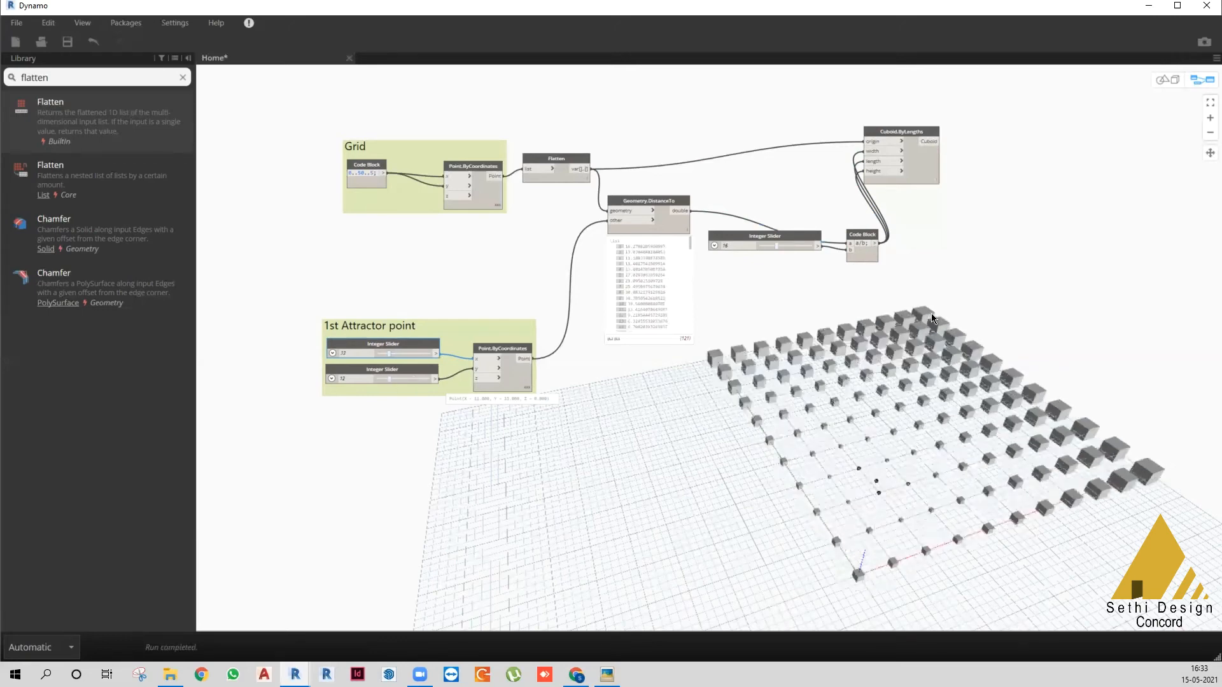
pyautogui.moveTo(389, 353); pyautogui.dragTo(418, 352)
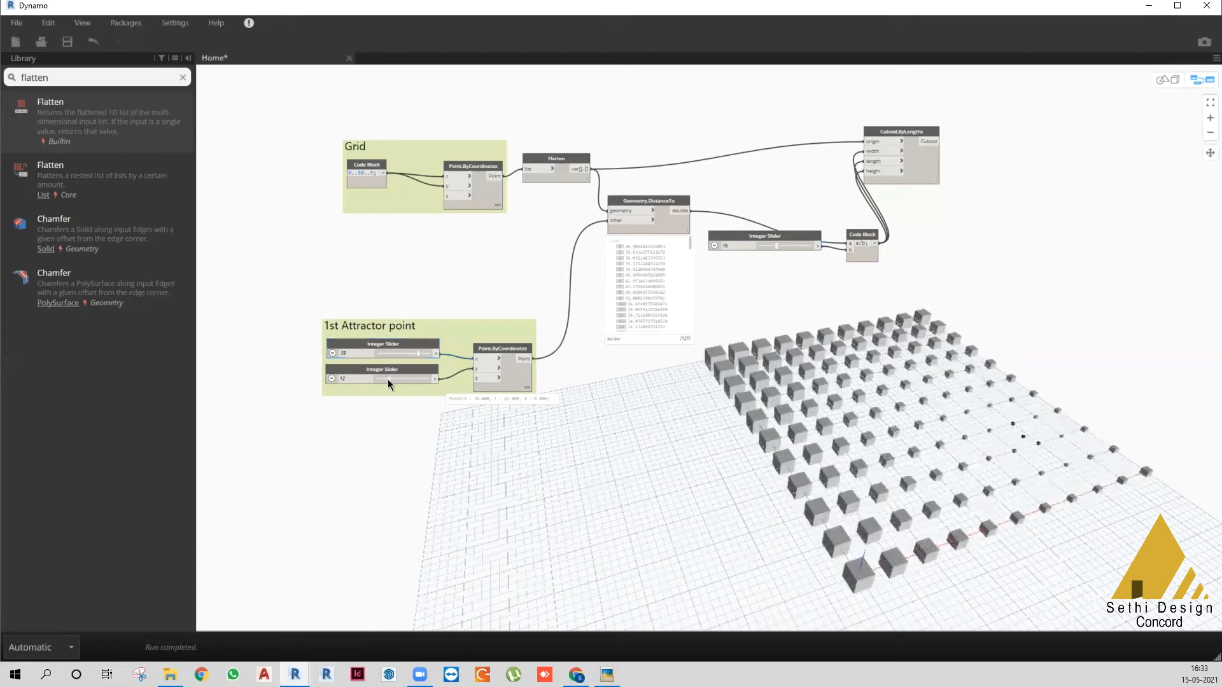
pyautogui.click(419, 380)
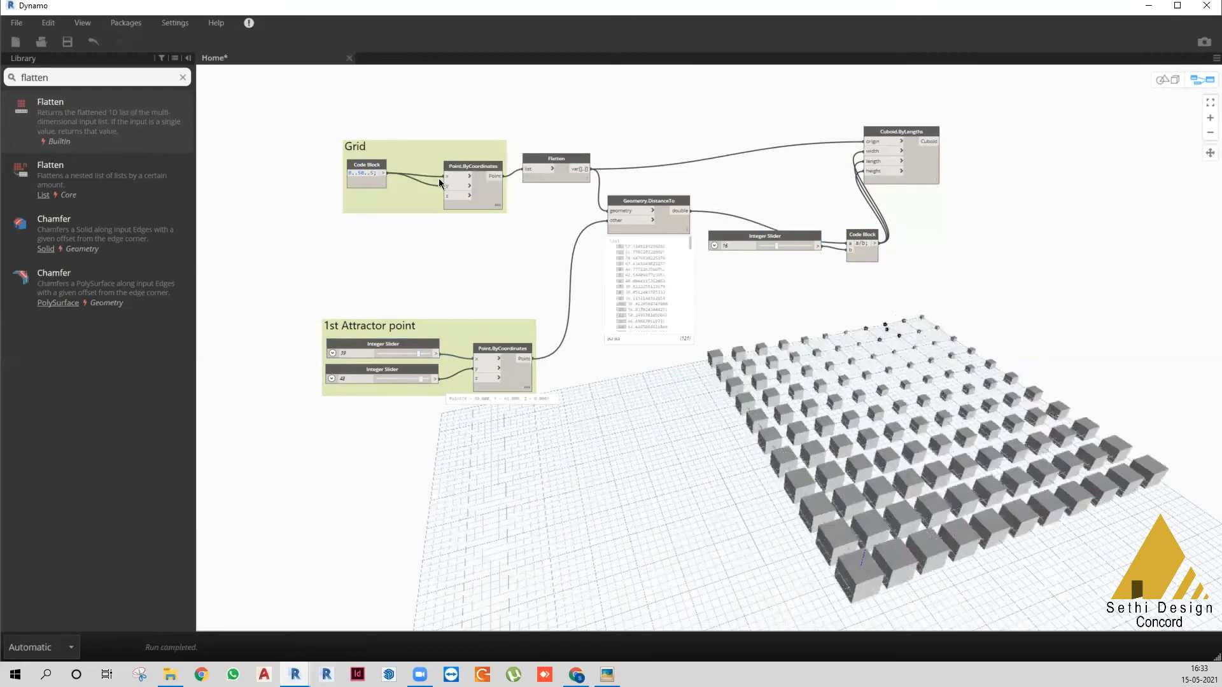
# - Duplicate the 1st Attractor point group, place the copy directly below it, and retitle the copy "2nd Attractor point"
pyautogui.scroll(-2, 437, 285)
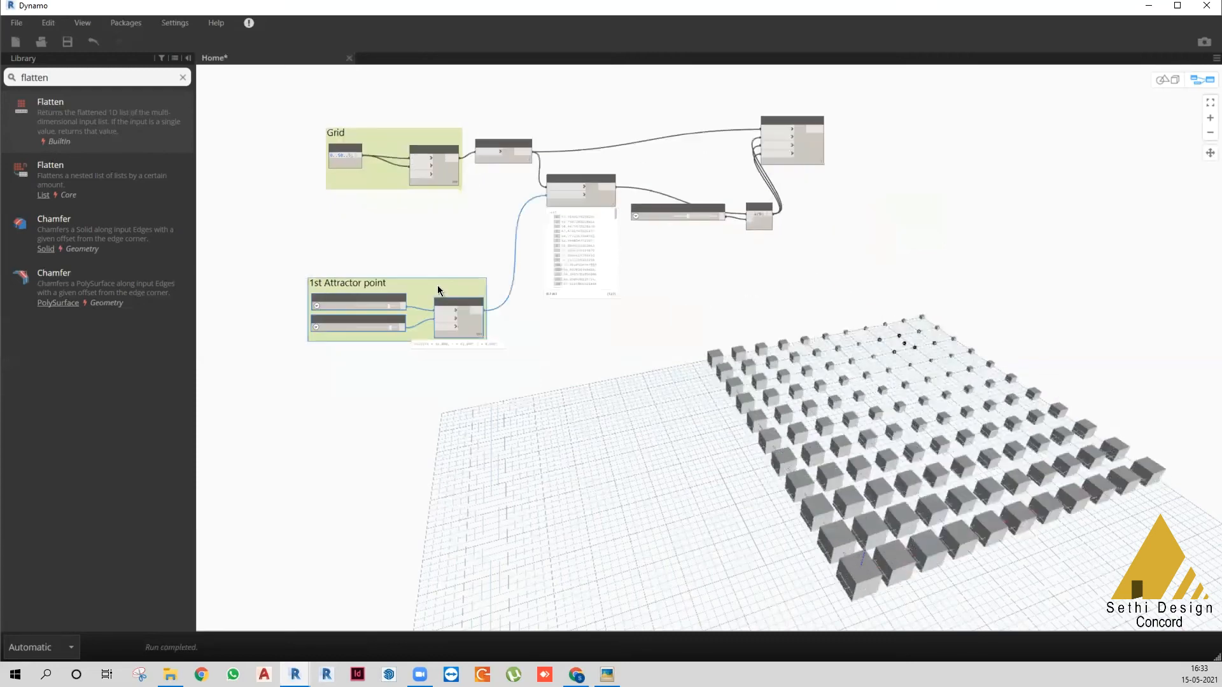
pyautogui.hotkey('ctrl', 'v')
pyautogui.scroll(-1, 430, 386)
pyautogui.moveTo(560, 307); pyautogui.dragTo(308, 376)
pyautogui.doubleClick(335, 375)
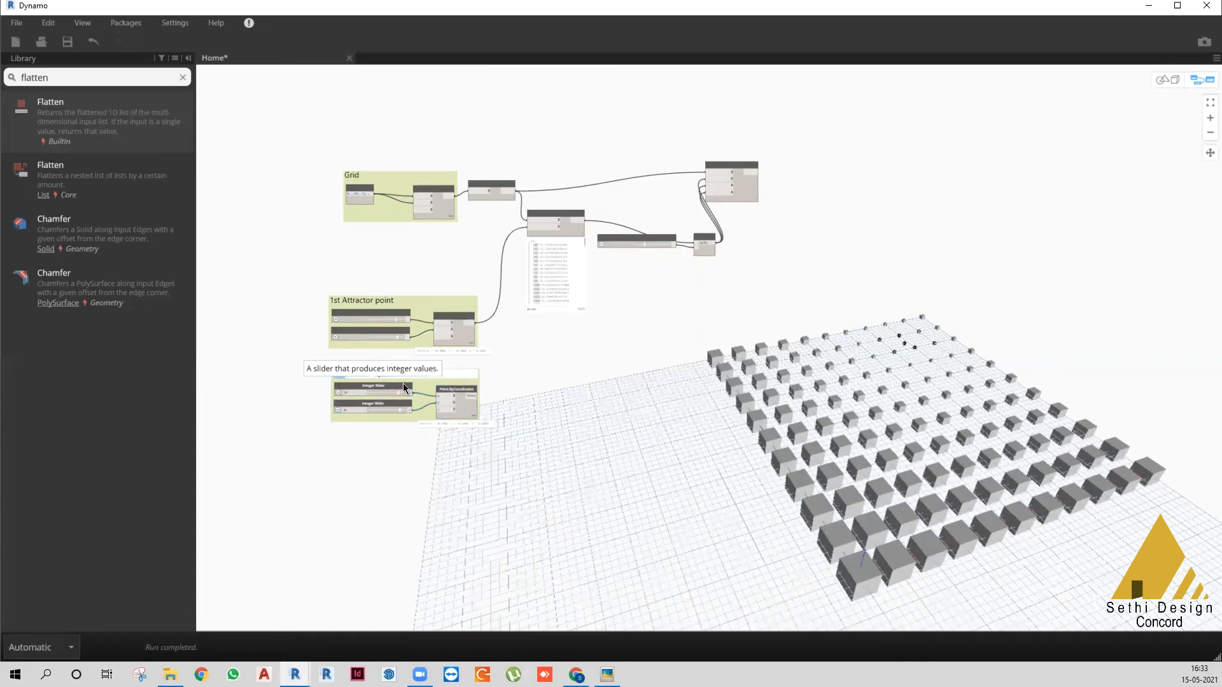
pyautogui.write('2nd')
pyautogui.click(374, 495)
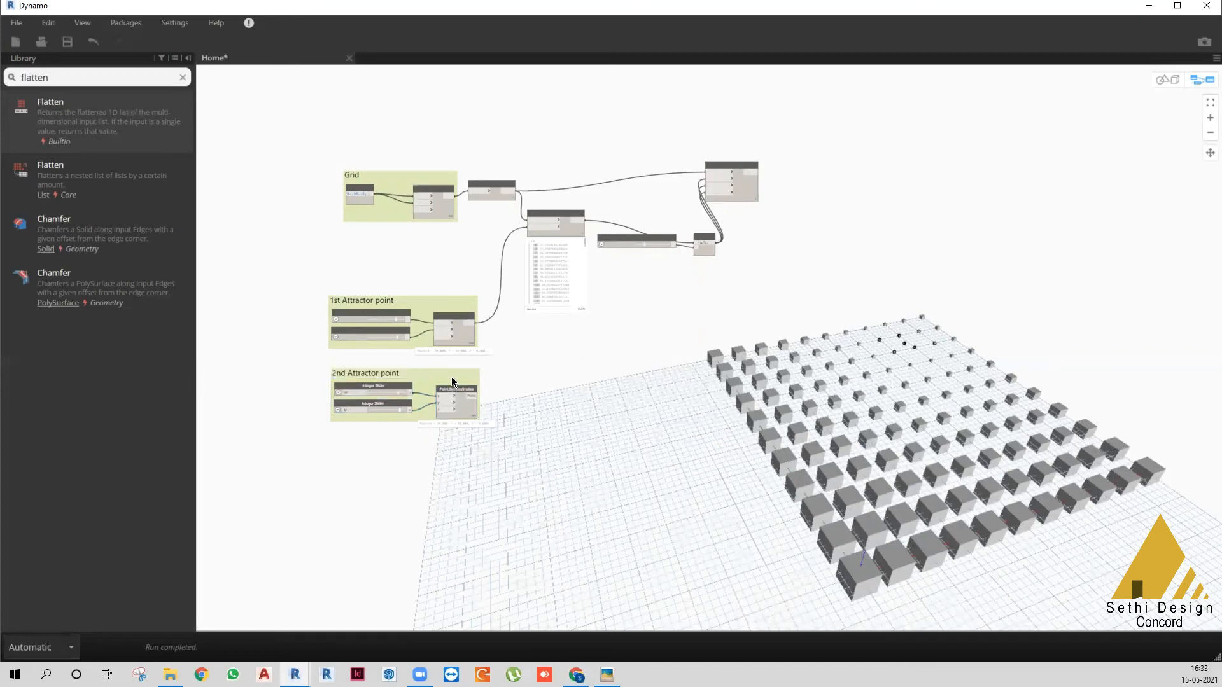
# - Duplicate the Geometry.DistanceTo node beside the 2nd Attractor point group and connect that group's point to its other input
pyautogui.click(565, 214)
pyautogui.hotkey('ctrl', 'c')
pyautogui.hotkey('ctrl', 'v')
pyautogui.moveTo(556, 353); pyautogui.dragTo(557, 380)
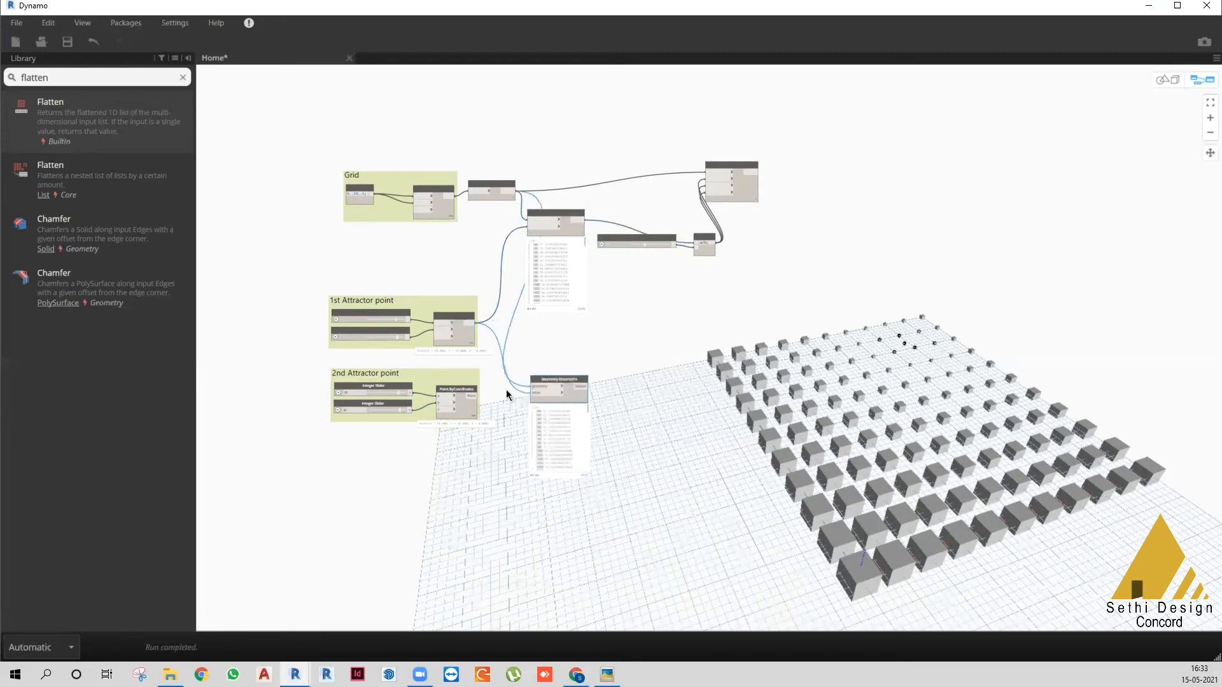
pyautogui.moveTo(472, 396); pyautogui.dragTo(533, 392)
# - Move the Grid group and Flatten node away from the attractors, and line up the 1st Attractor point group with its Geometry.DistanceTo node
pyautogui.moveTo(478, 217); pyautogui.dragTo(386, 141)
pyautogui.moveTo(490, 184); pyautogui.dragTo(371, 149)
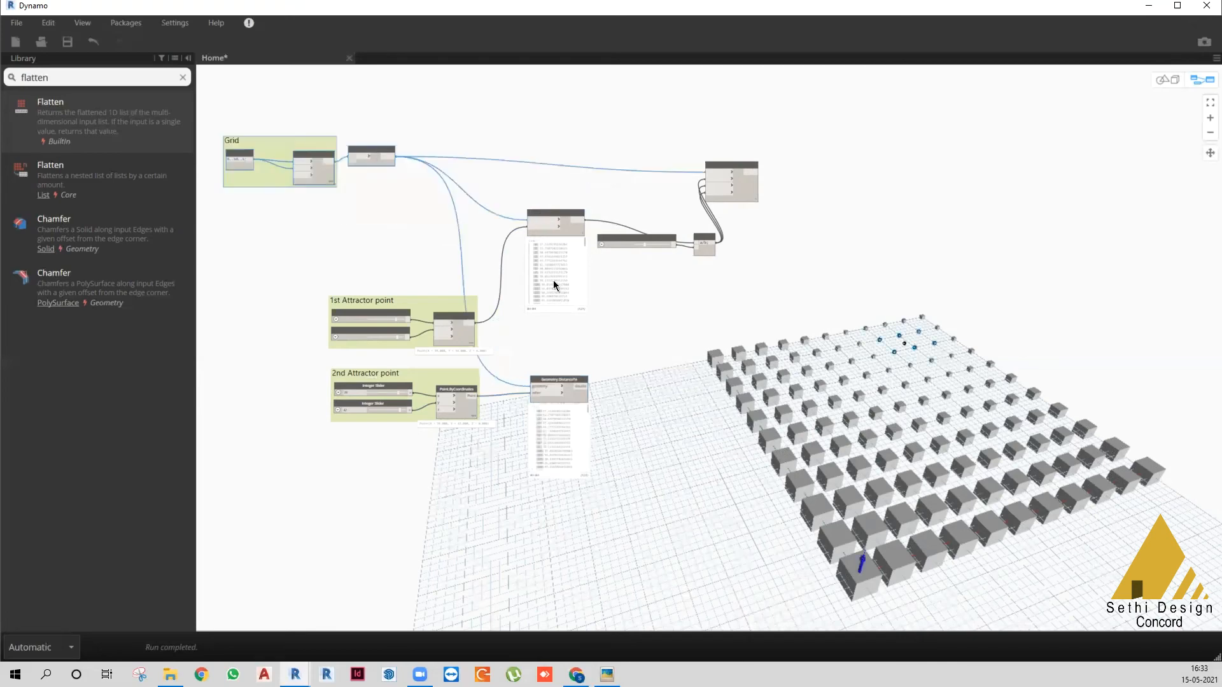
pyautogui.moveTo(546, 215); pyautogui.dragTo(542, 255)
pyautogui.moveTo(428, 303); pyautogui.dragTo(429, 247)
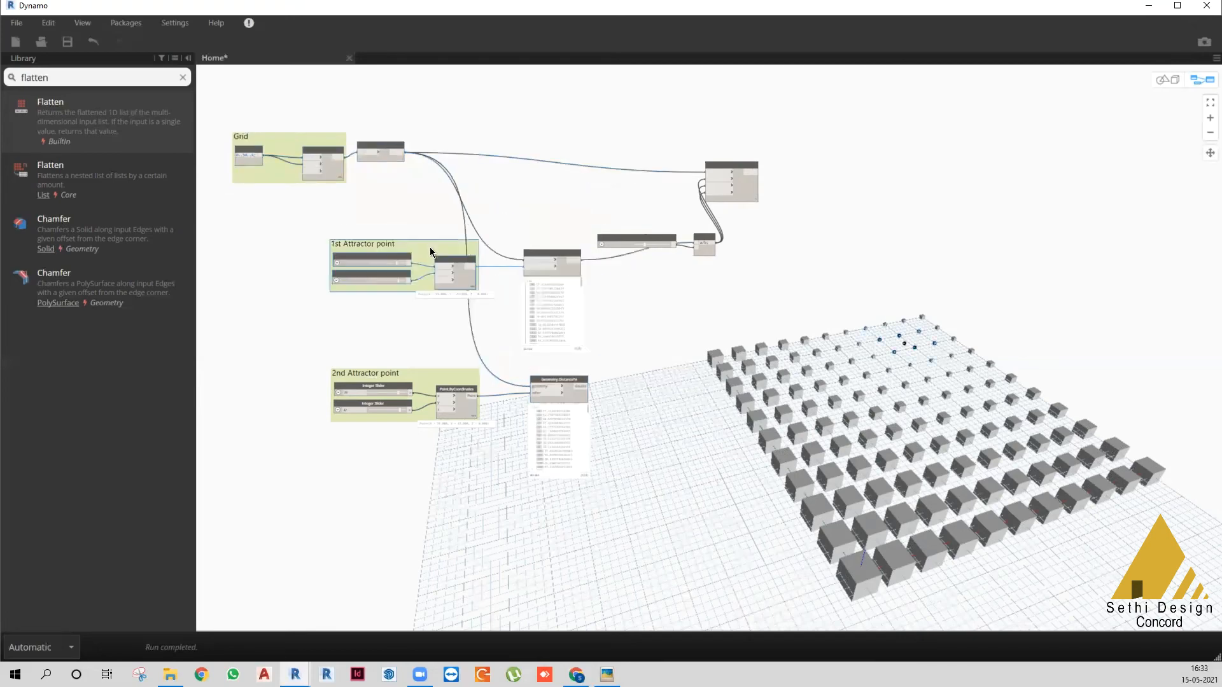
pyautogui.click(654, 353)
# - Shift the cuboid node, a/b; code block and its Integer Slider away from the distance nodes, and lower the slider below the code block
pyautogui.moveTo(586, 341); pyautogui.dragTo(519, 327, button='middle')
pyautogui.moveTo(700, 284); pyautogui.dragTo(585, 145)
pyautogui.moveTo(678, 179); pyautogui.dragTo(768, 179)
pyautogui.click(539, 380)
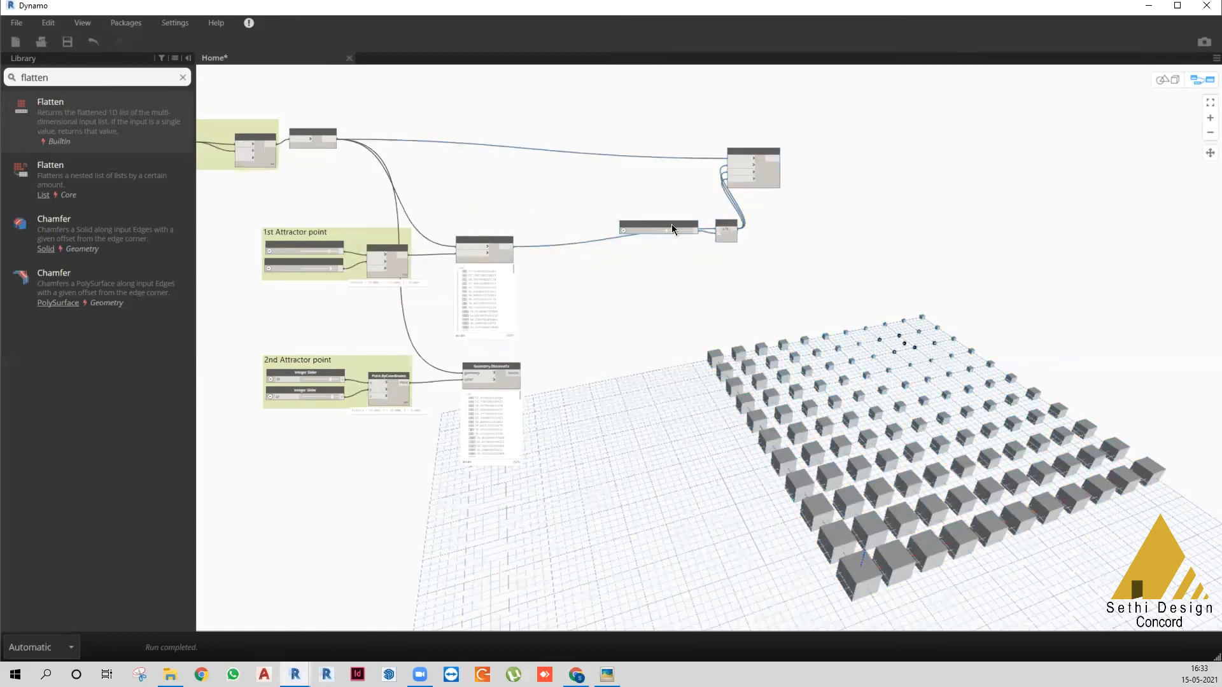
pyautogui.moveTo(672, 227); pyautogui.dragTo(678, 253)
pyautogui.click(533, 383)
pyautogui.click(515, 375)
pyautogui.click(717, 232)
pyautogui.click(600, 347)
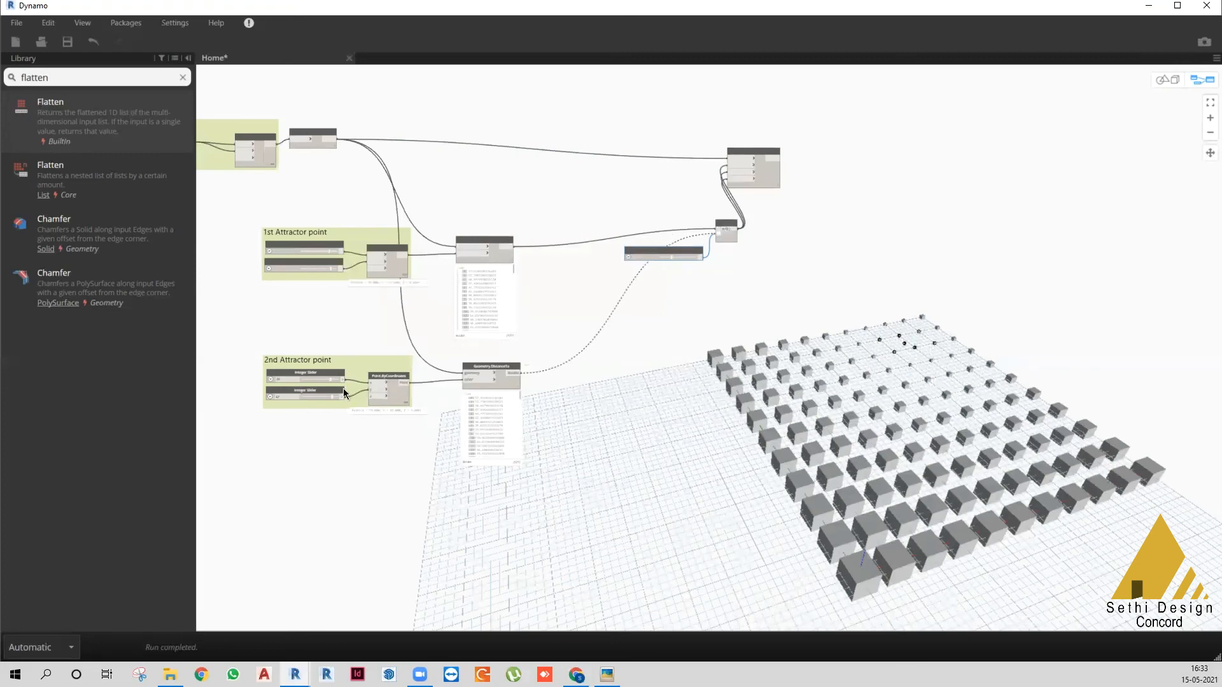
# - Move the 2nd Attractor point with its x and y sliders and connect its Geometry.DistanceTo output to the code block's a input
pyautogui.click(309, 380)
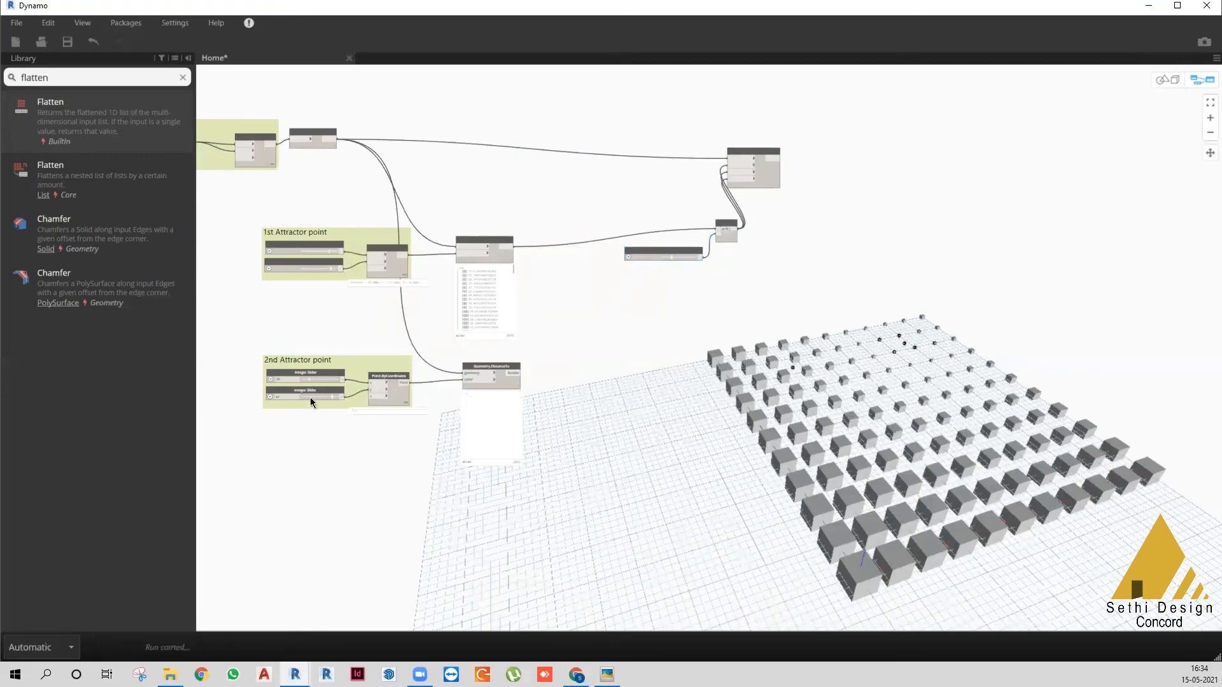
pyautogui.click(311, 397)
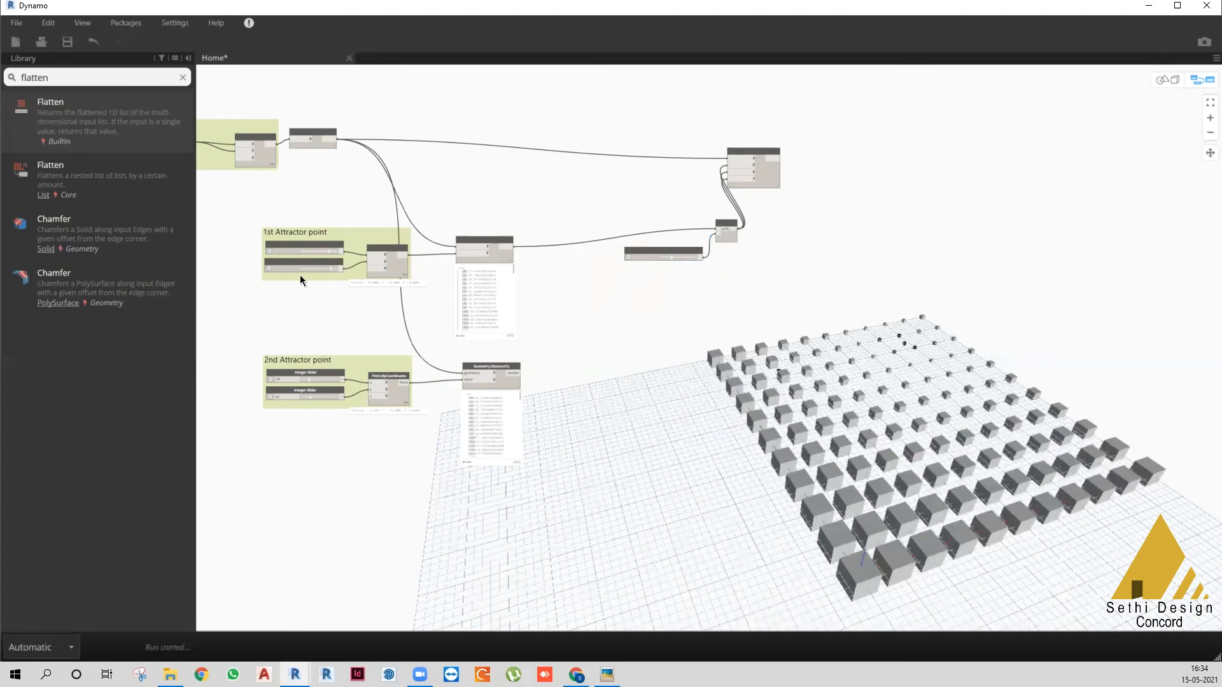
pyautogui.click(518, 373)
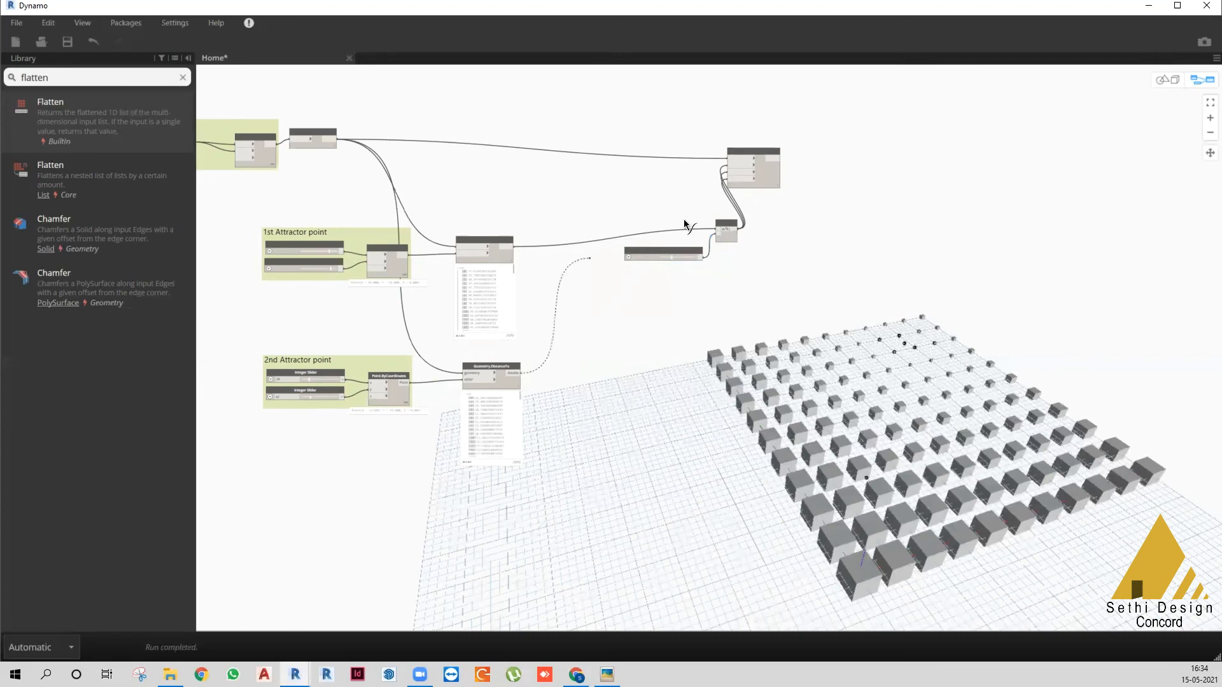
pyautogui.click(716, 233)
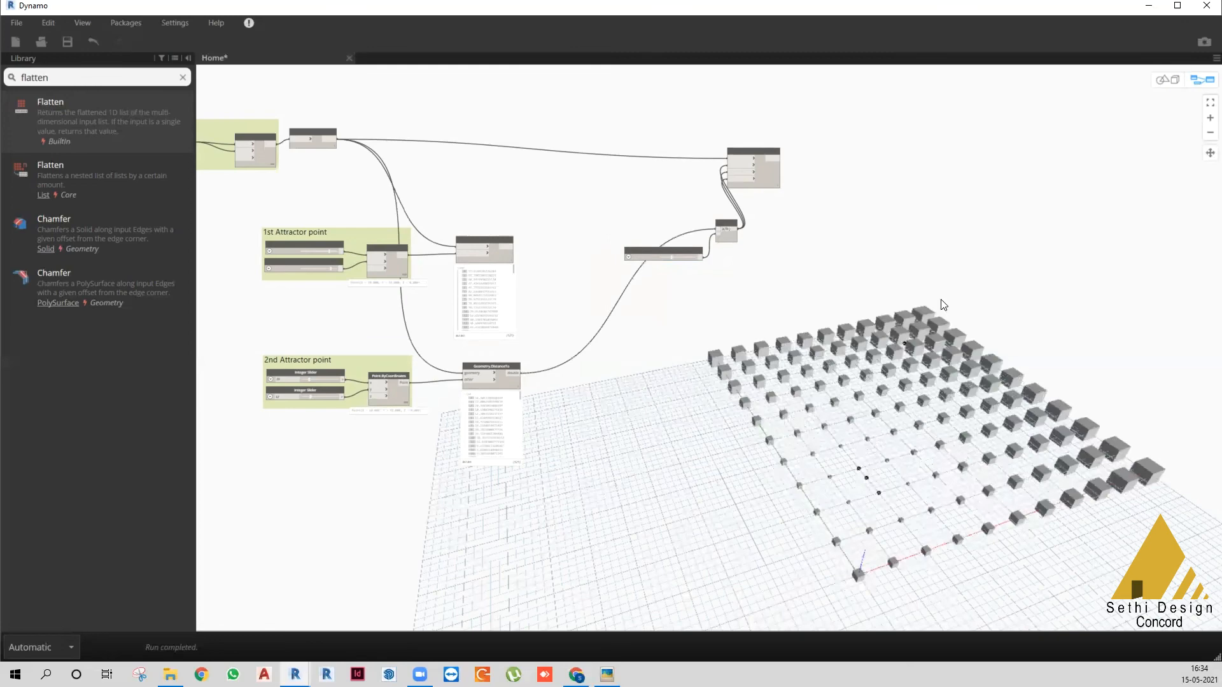
# - Switch the code block's a input to the 1st attractor's distance output and back to the 2nd's to compare the cuboids
pyautogui.click(511, 245)
pyautogui.click(718, 233)
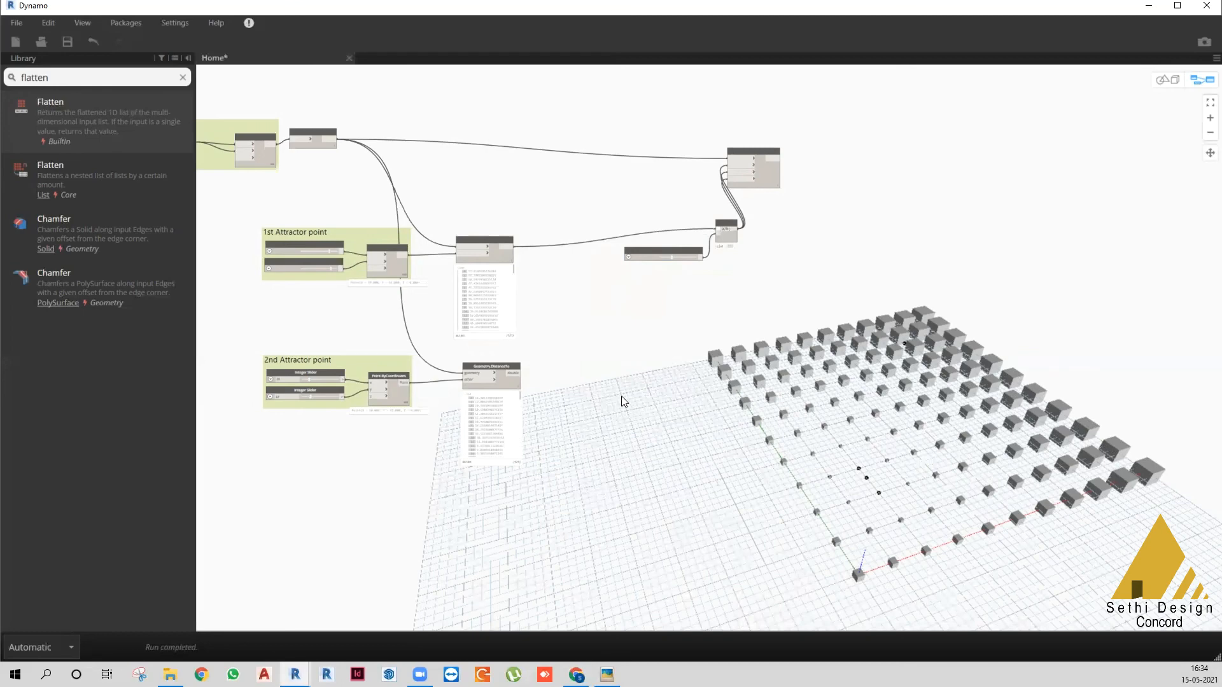
pyautogui.click(513, 373)
pyautogui.click(717, 229)
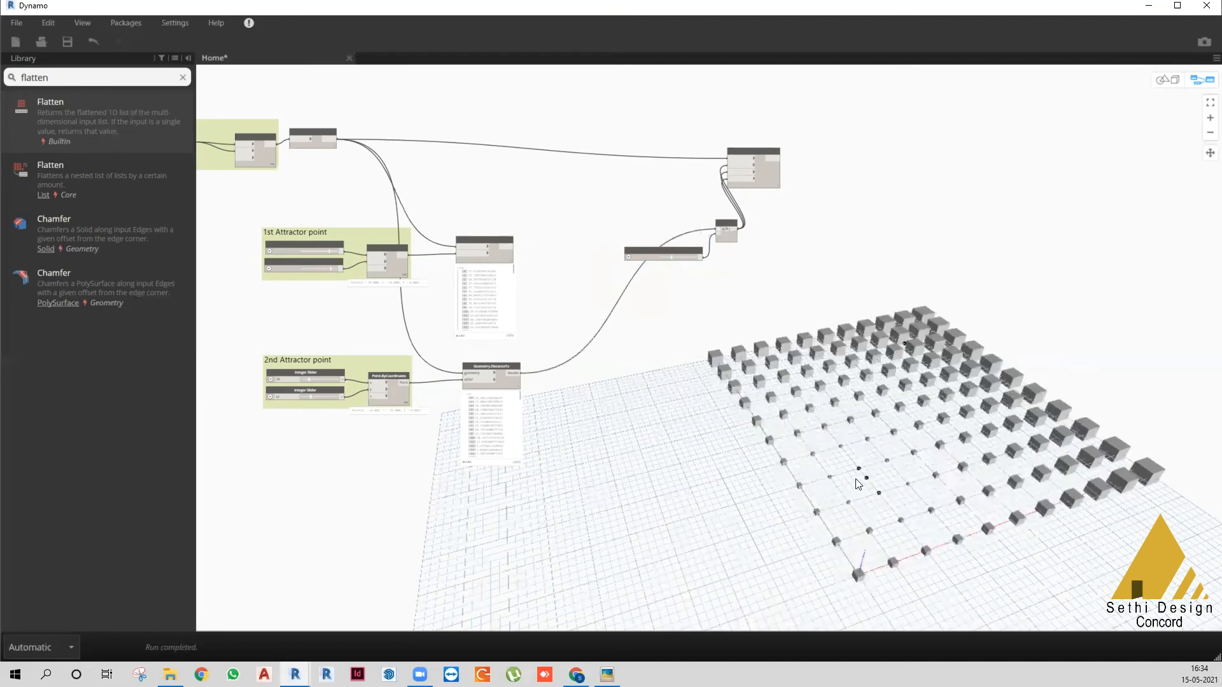
# - Search the node library for "math min" and add the Min (value1, value2) node
pyautogui.moveTo(673, 443); pyautogui.dragTo(667, 407, button='middle')
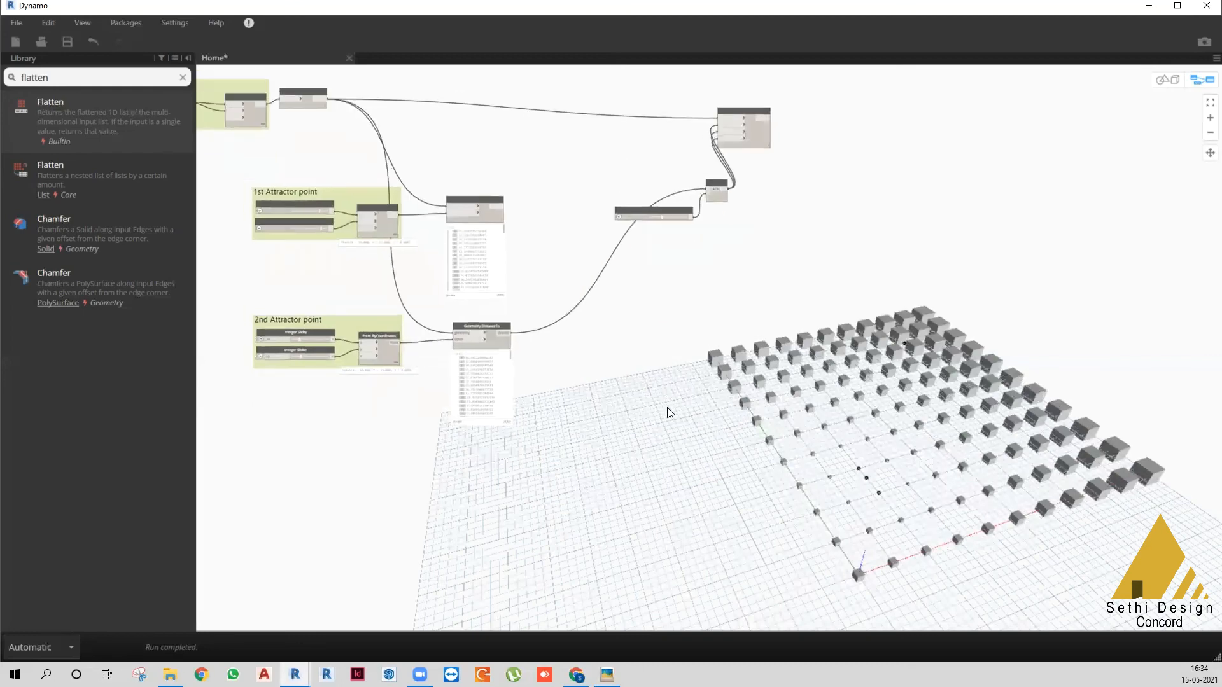
pyautogui.doubleClick(91, 75)
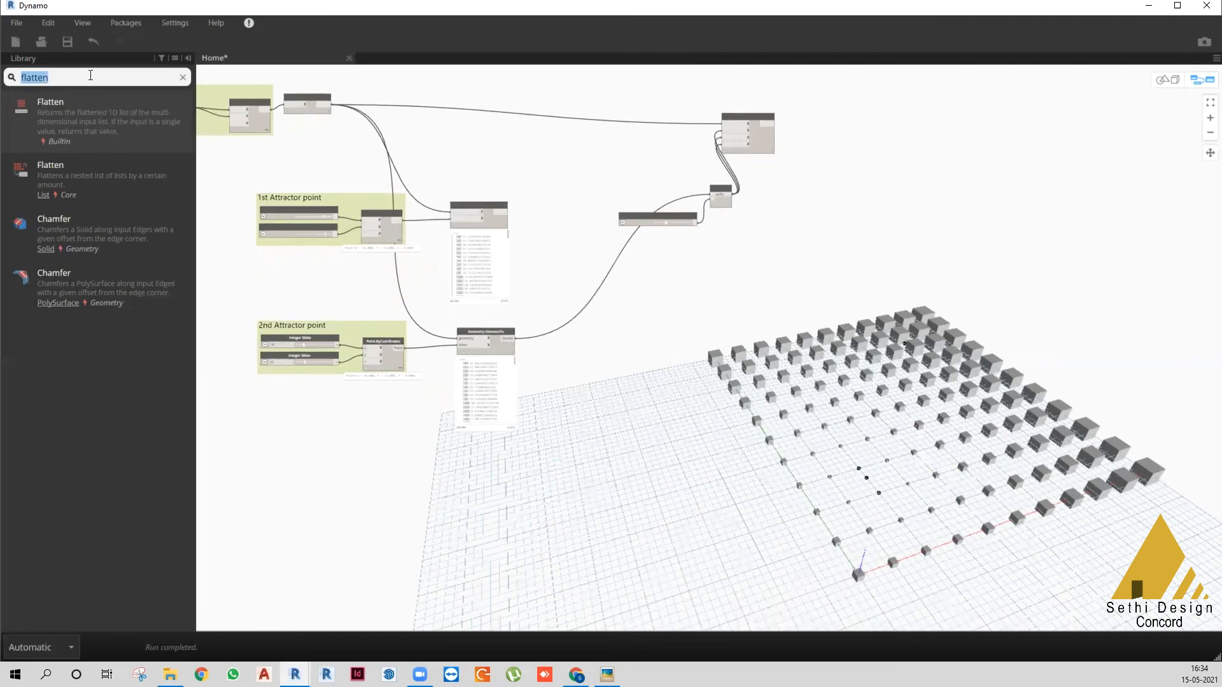
pyautogui.write('m')
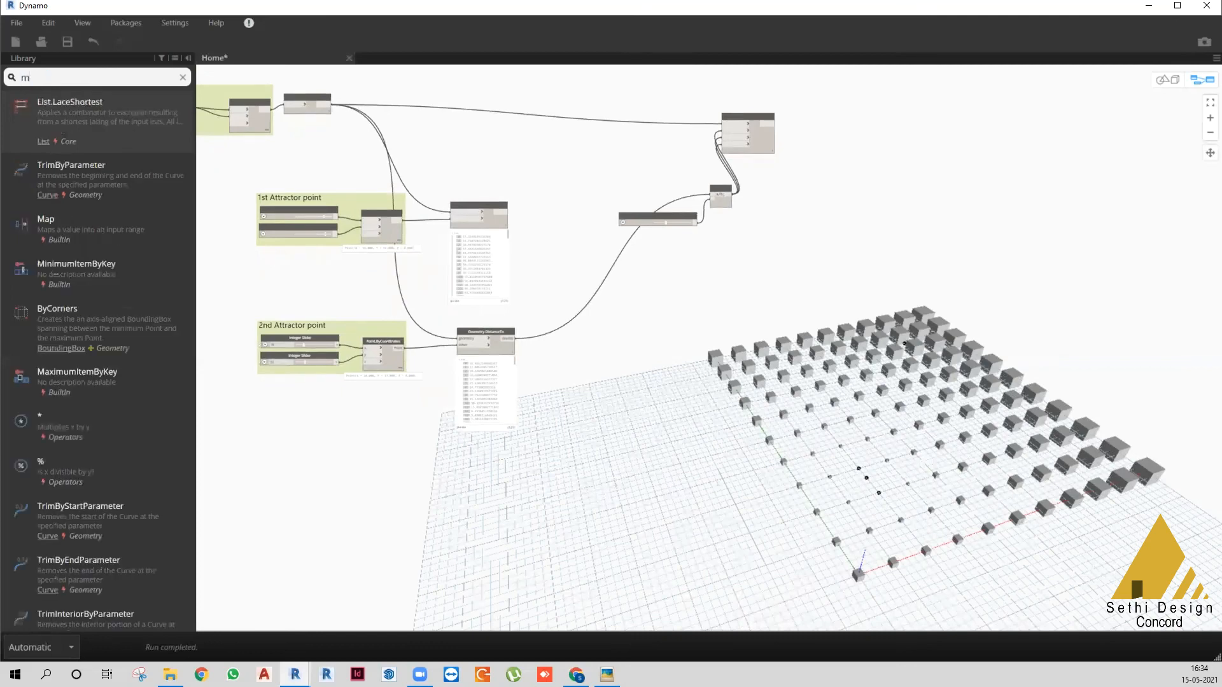
pyautogui.write('ath mnin')
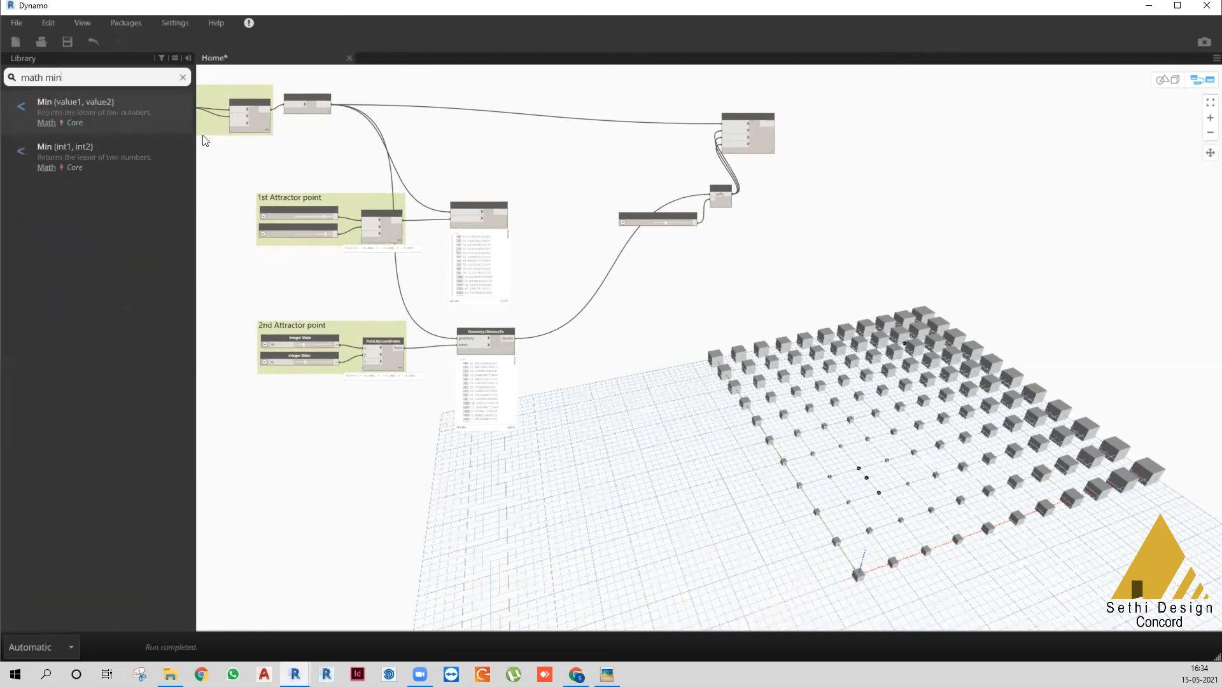
pyautogui.press('Return')
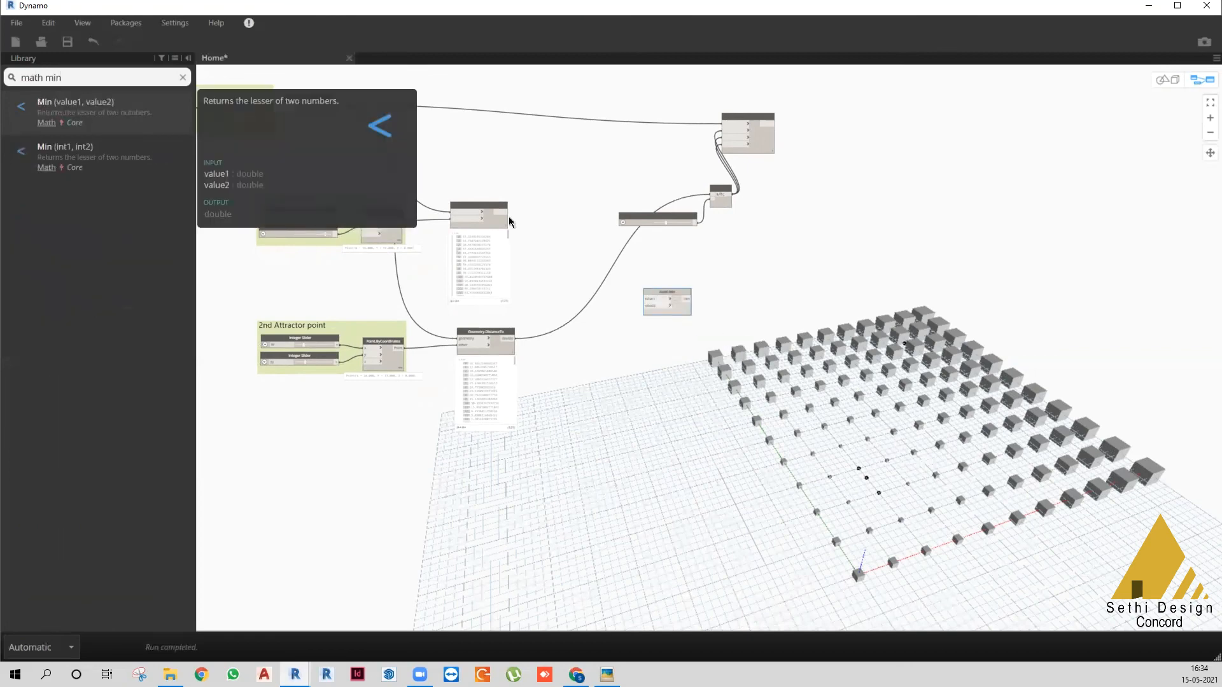
# - Connect the 1st and 2nd Geometry.DistanceTo outputs to Math.Min's value1 and value2 inputs, and place the node between them
pyautogui.scroll(5, 509, 218)
pyautogui.click(661, 462)
pyautogui.click(845, 384)
pyautogui.moveTo(857, 362); pyautogui.dragTo(726, 256)
pyautogui.moveTo(741, 348); pyautogui.dragTo(739, 387)
pyautogui.moveTo(756, 363); pyautogui.dragTo(600, 262, button='middle')
pyautogui.scroll(-3, 591, 306)
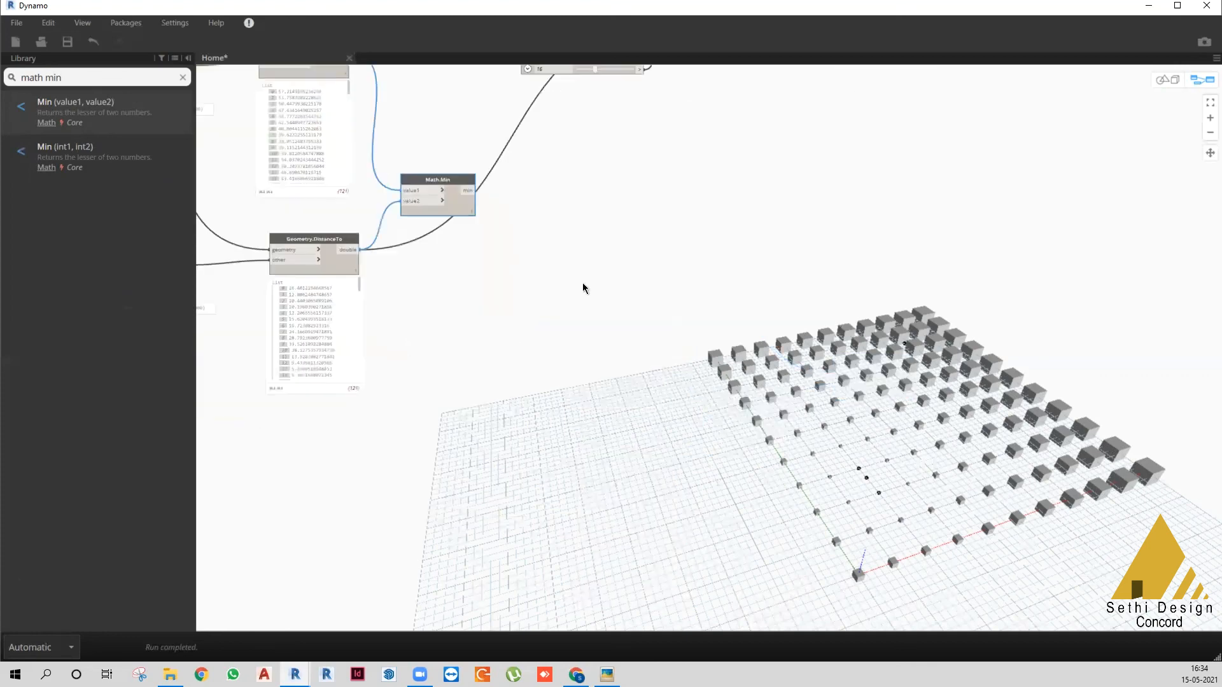
# - Connect the Math.Min output to the code block's a input so both attractors drive the cuboid sizes
pyautogui.scroll(3, 564, 280)
pyautogui.click(567, 282)
pyautogui.click(730, 143)
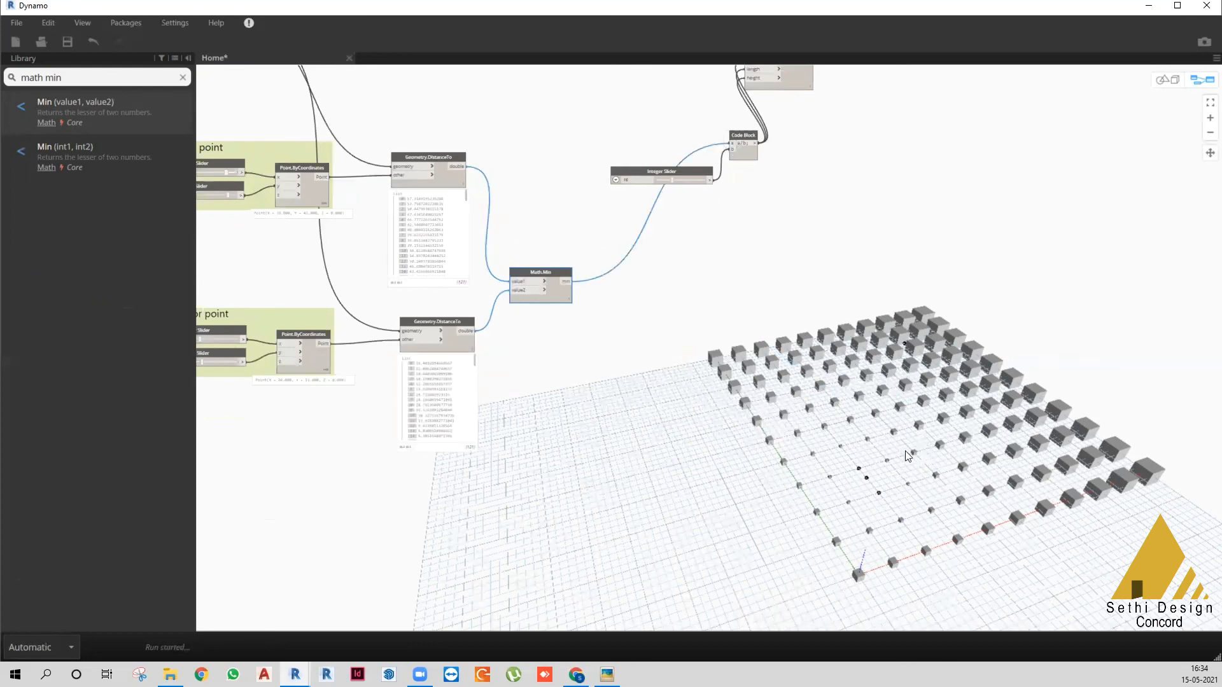
pyautogui.scroll(-2, 975, 323)
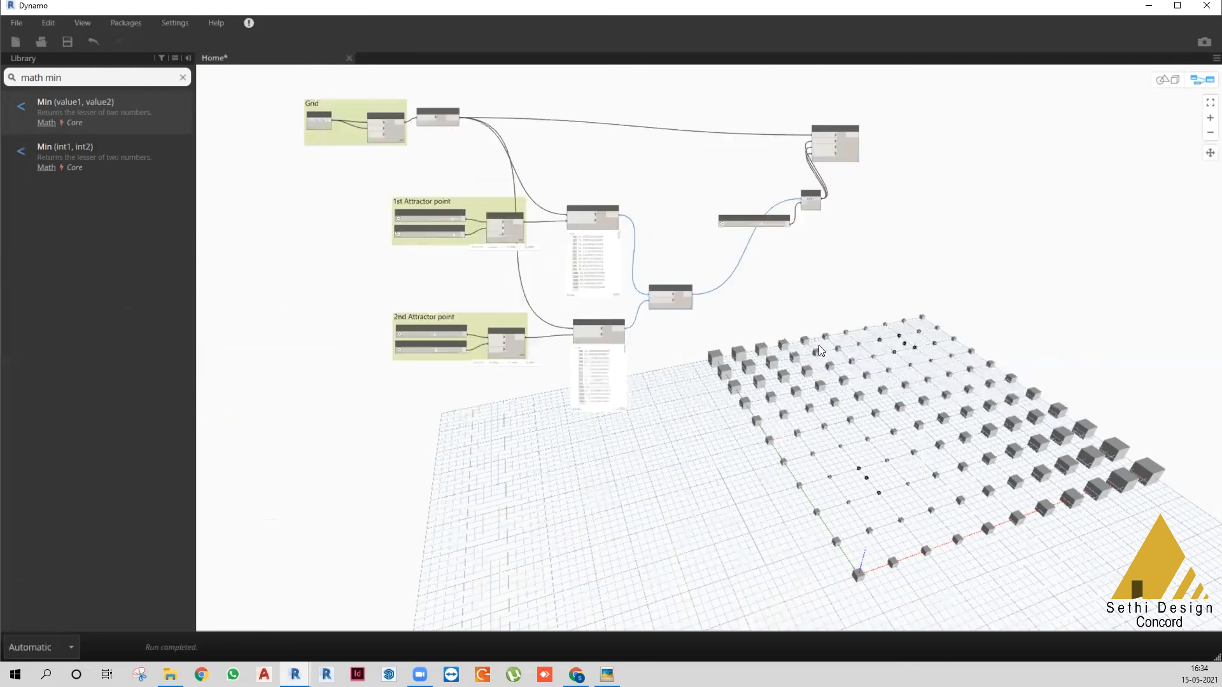
pyautogui.moveTo(899, 481); pyautogui.dragTo(883, 475, button='middle')
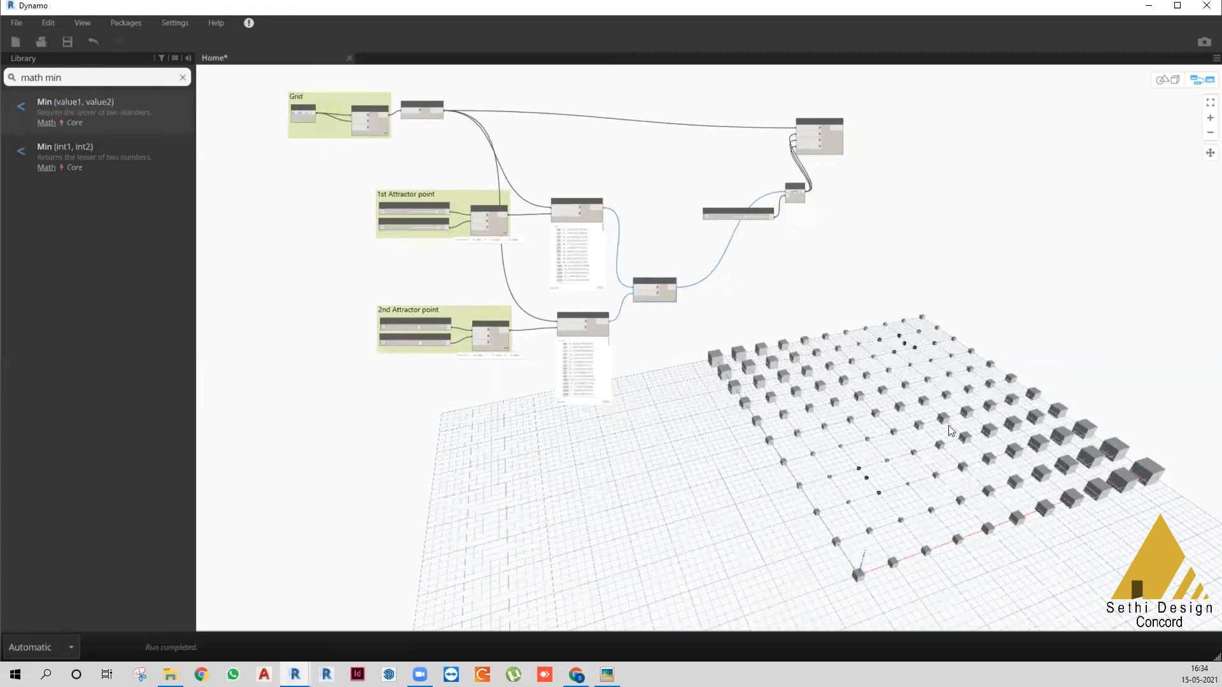
# - Move the 1st and 2nd Attractor points to different parts of the grid with their sliders to test their combined effect
pyautogui.moveTo(434, 213); pyautogui.dragTo(426, 214)
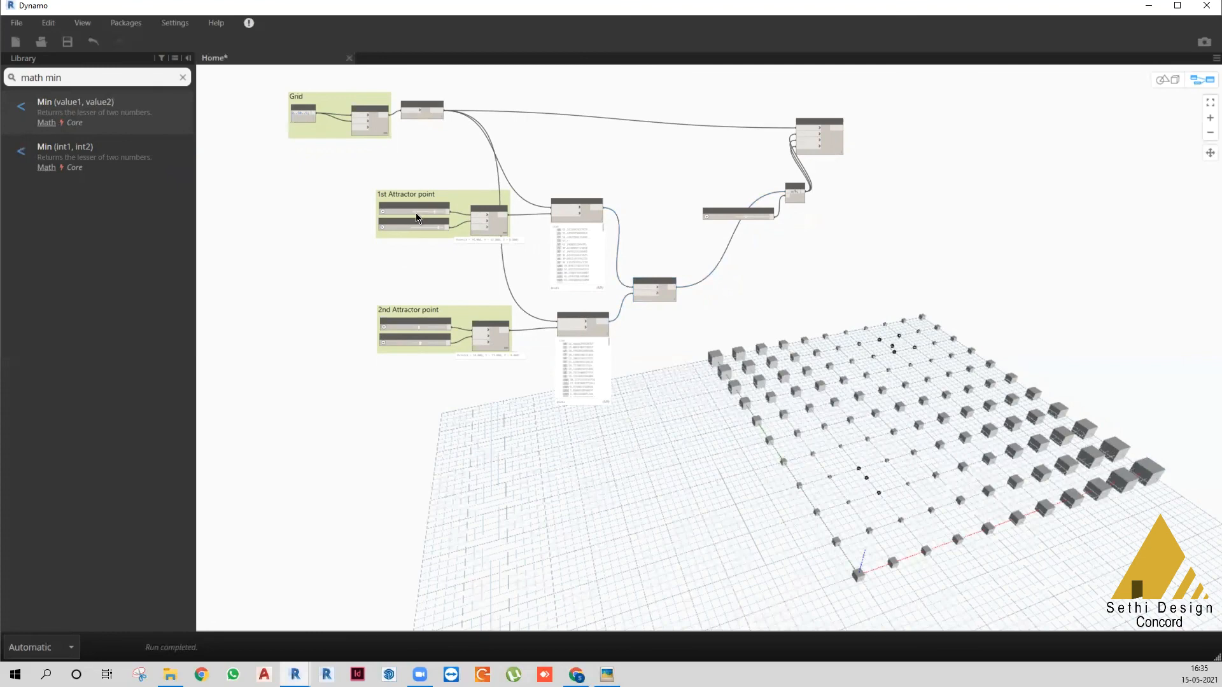
pyautogui.click(416, 213)
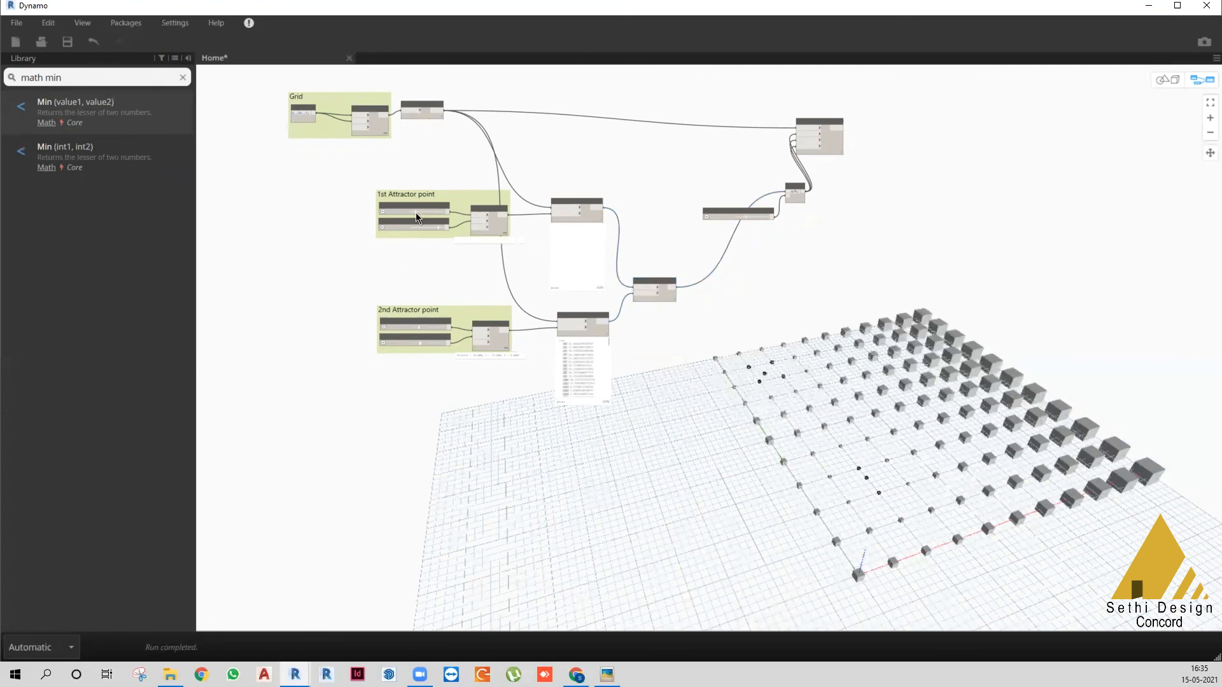
pyautogui.click(440, 343)
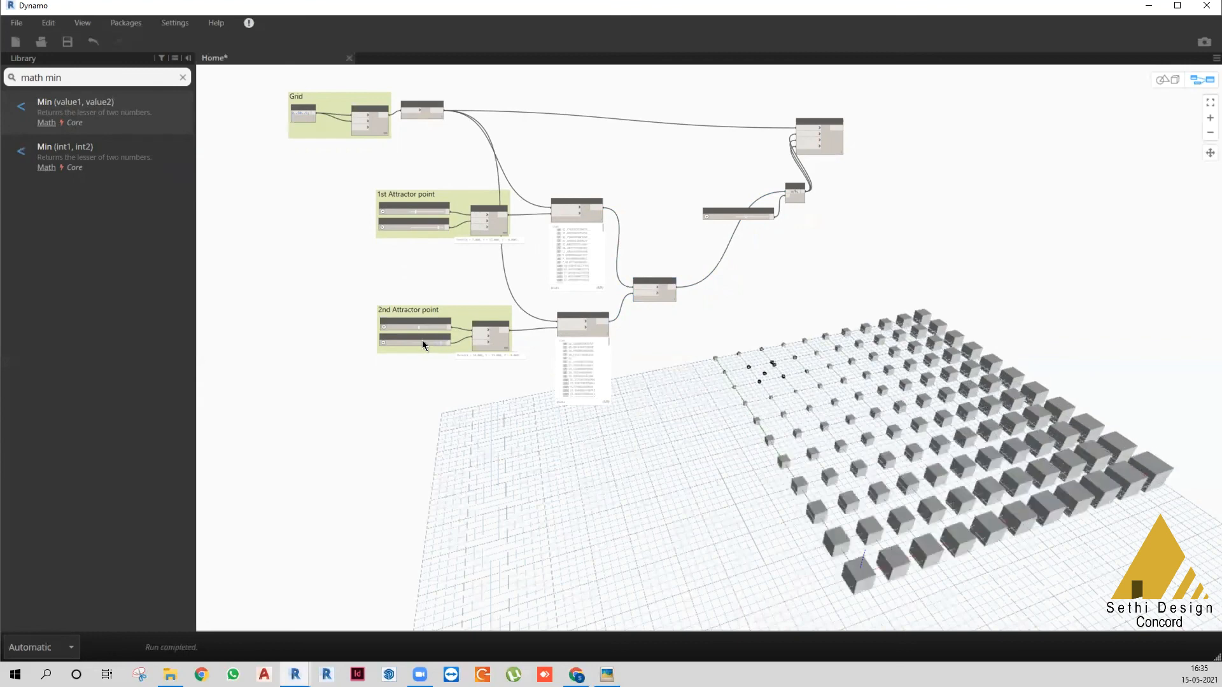
pyautogui.click(439, 344)
pyautogui.moveTo(439, 344); pyautogui.dragTo(420, 346)
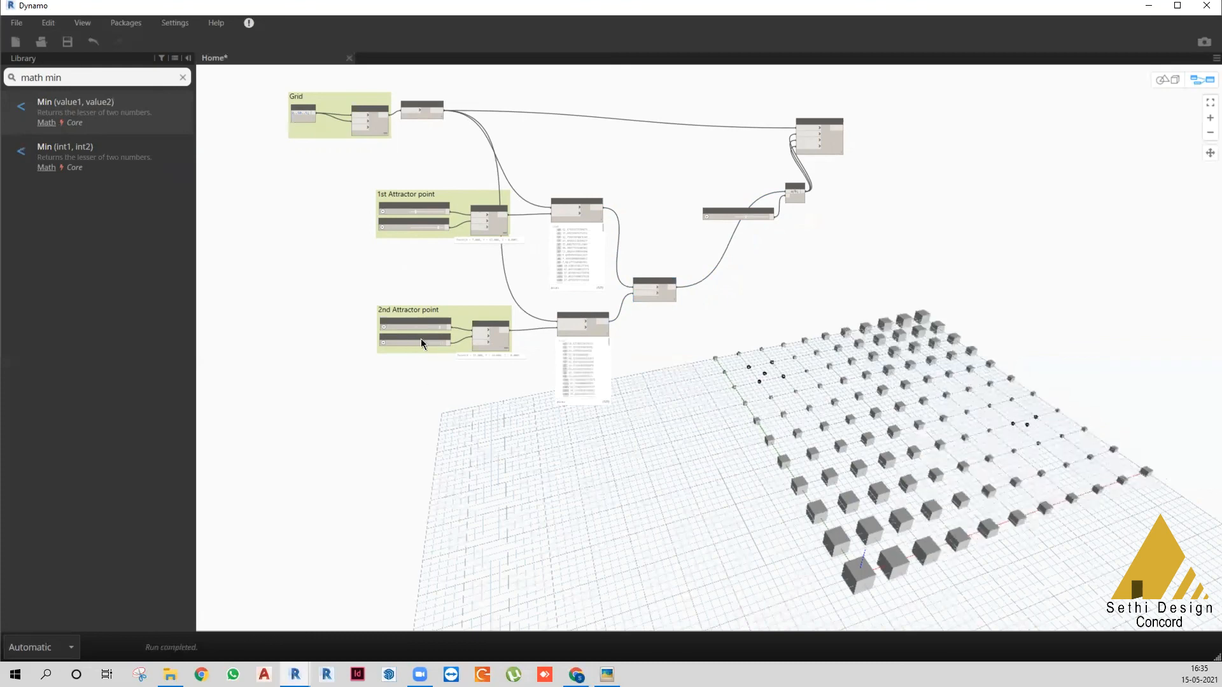
pyautogui.click(420, 348)
pyautogui.moveTo(421, 341); pyautogui.dragTo(418, 341)
pyautogui.moveTo(553, 565); pyautogui.dragTo(535, 559, button='middle')
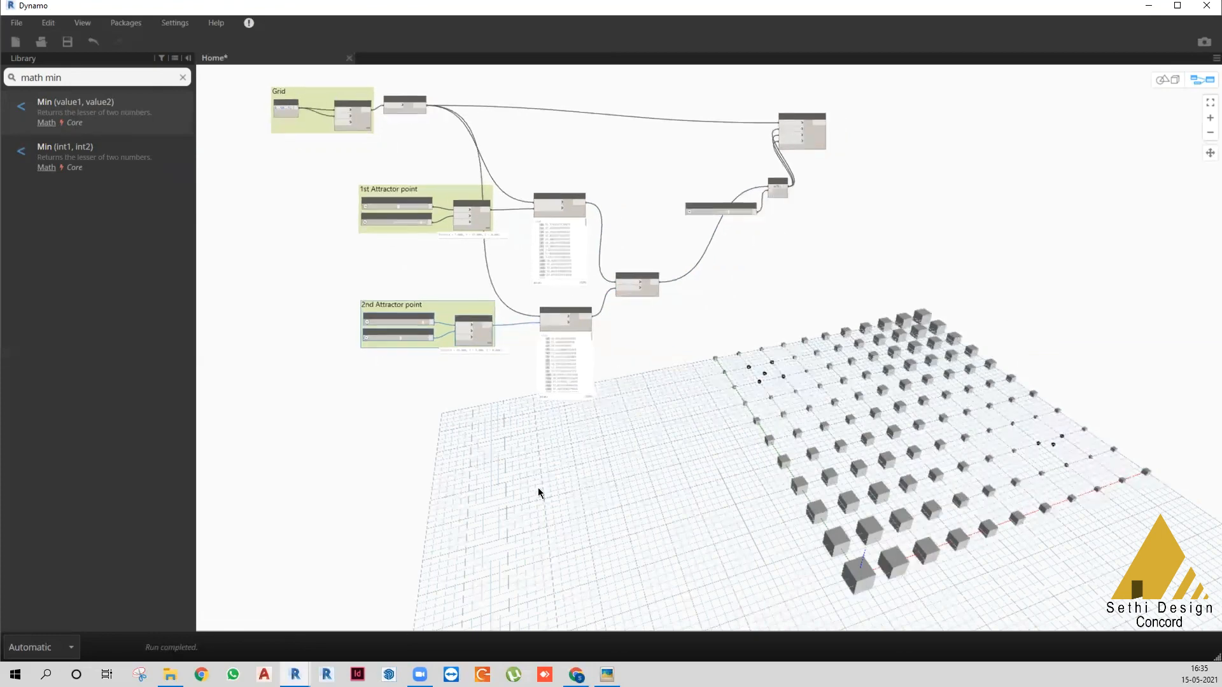
pyautogui.click(365, 352)
pyautogui.moveTo(371, 314); pyautogui.dragTo(365, 352, button='middle')
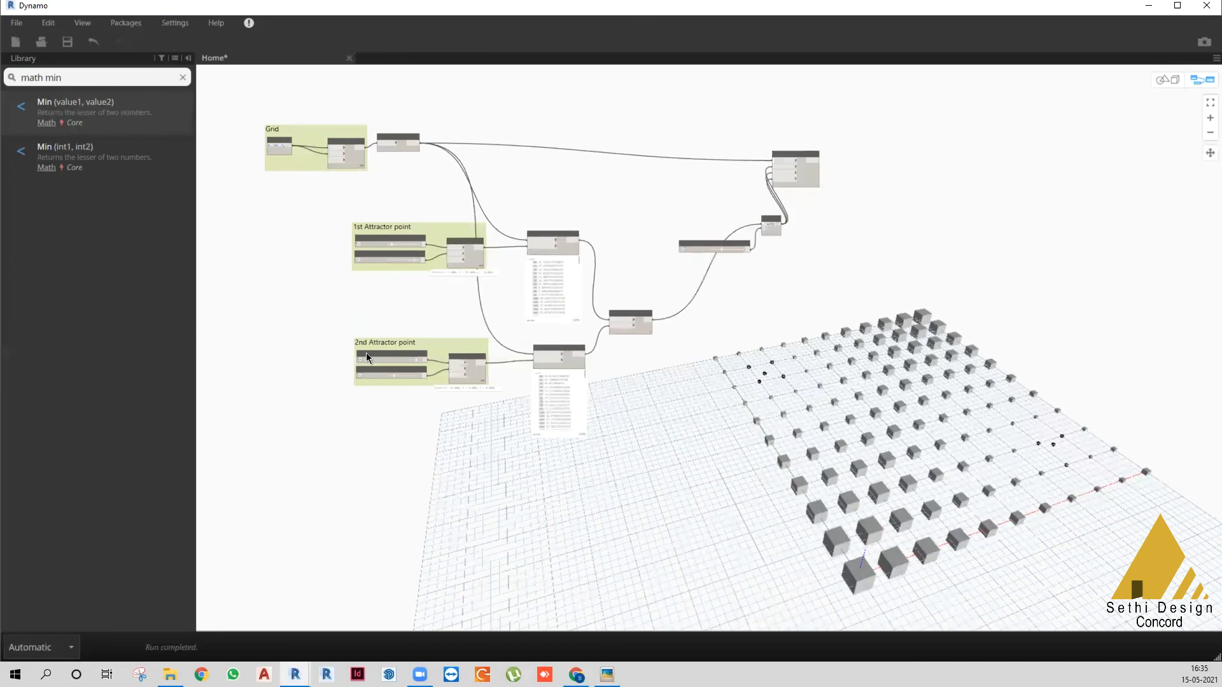